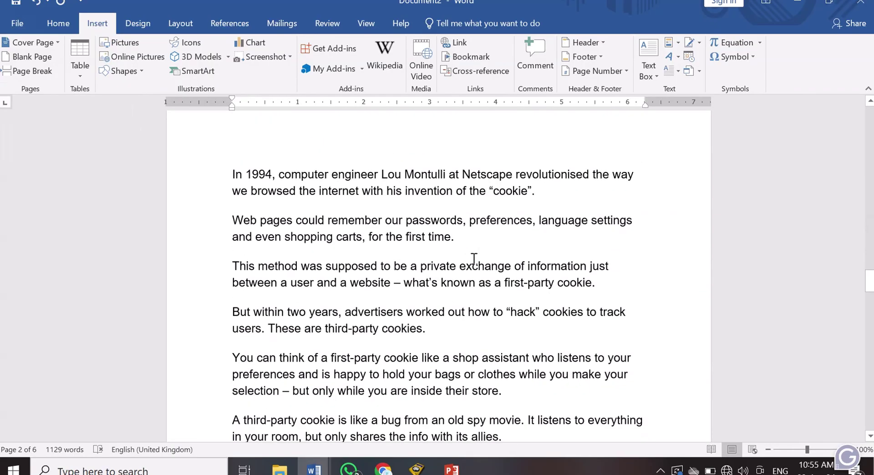
- Start a numbered list on a new page at the end of the document with the item "Create a table"
{"action": "scroll", "coordinate": [473, 258], "scroll_direction": "down", "scroll_amount": 3}
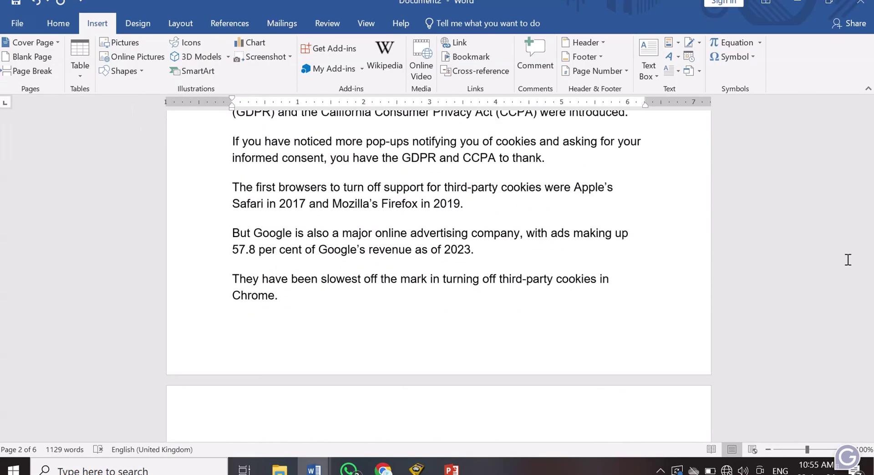
{"action": "key", "text": "ctrl+End"}
{"action": "key", "text": "Return"}
{"action": "key", "text": "Return"}
{"action": "key", "text": "Return"}
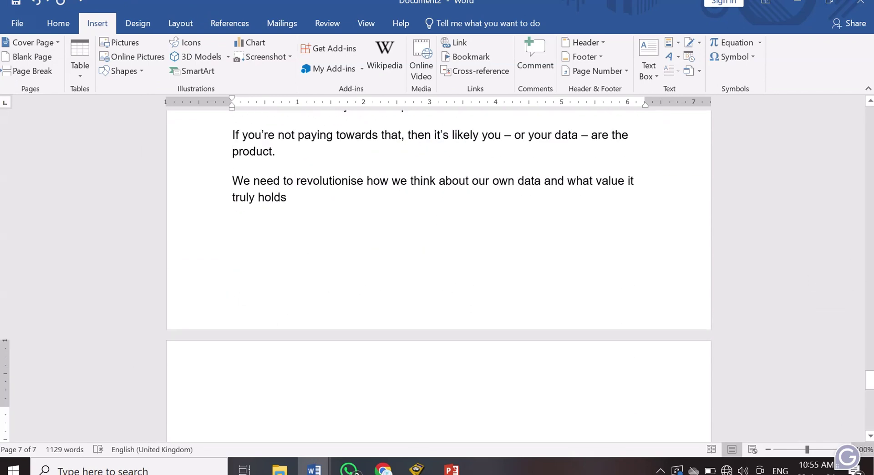
{"action": "type", "text": "1. Create "}
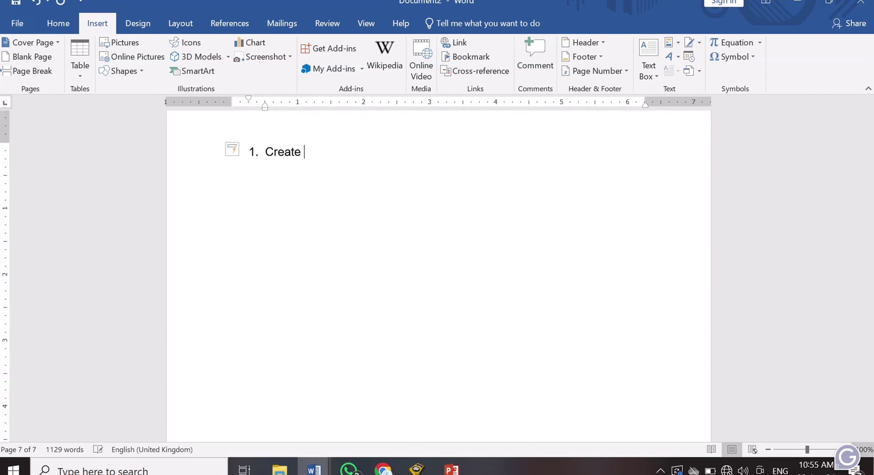
{"action": "type", "text": "a table"}
{"action": "key", "text": "Return"}
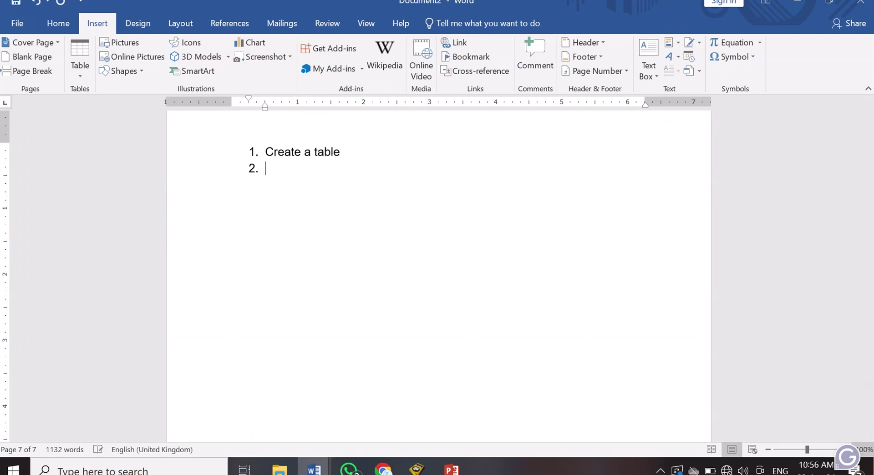
- Extend the first list item's wording so it reads "Insert/Create a table"
{"action": "key", "text": "Up"}
{"action": "type", "text": "iNSERT"}
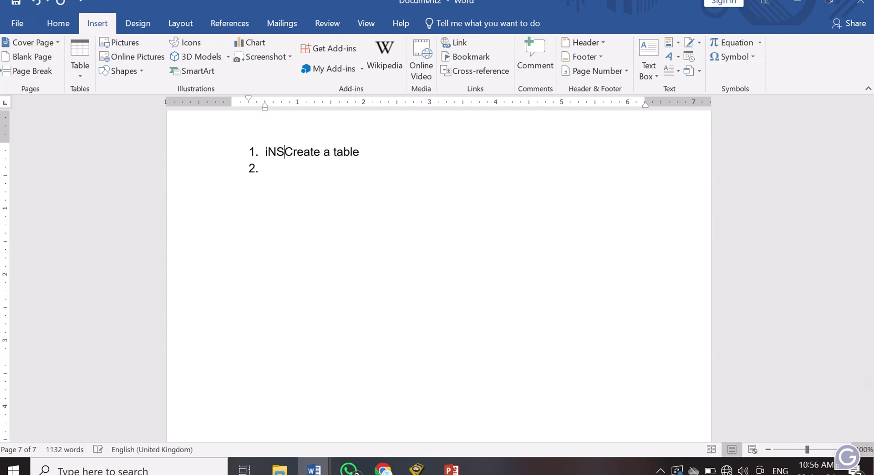
{"action": "type", "text": "/"}
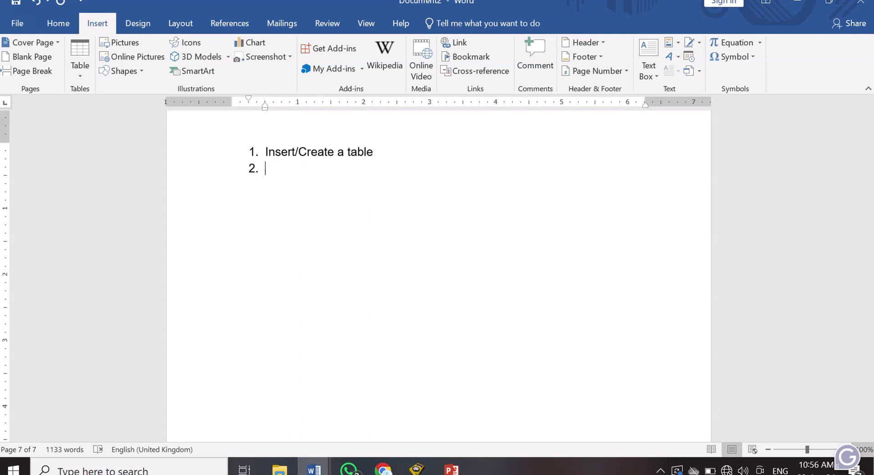
- Add the list items "Add row/column to a table", "Delete row/column" and "Merge row/column", and end the numbered list
{"action": "type", "text": "Add row/c"}
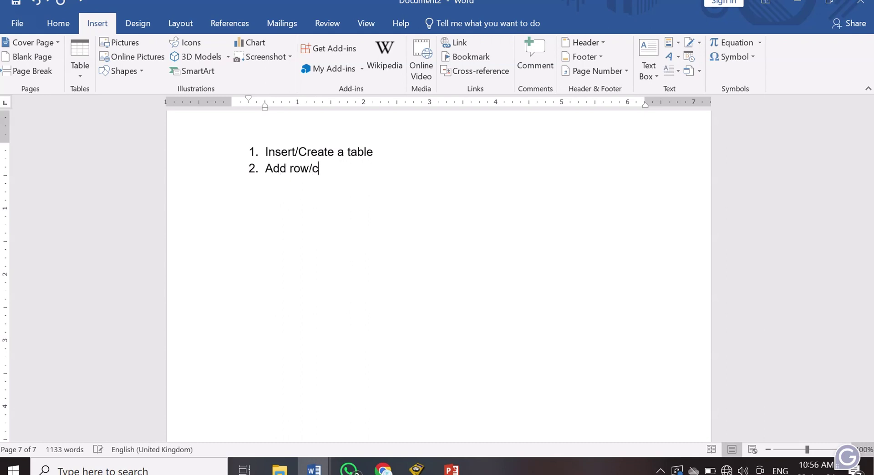
{"action": "type", "text": "olumn to a table"}
{"action": "key", "text": "Return"}
{"action": "type", "text": "del"}
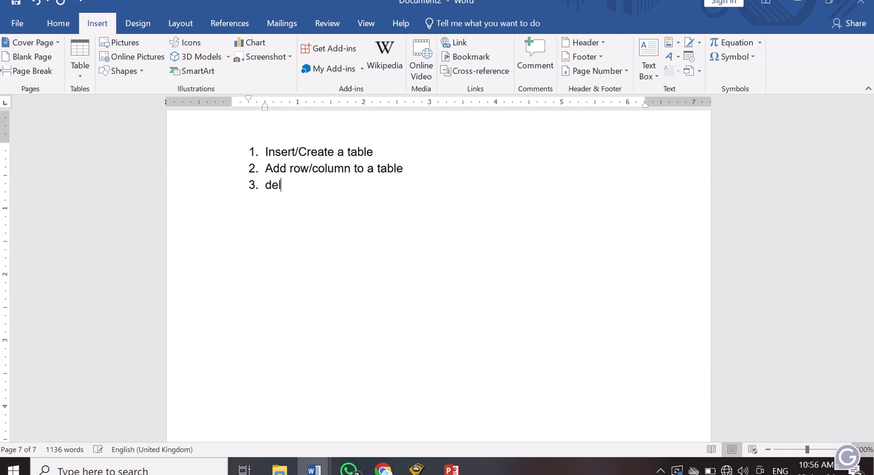
{"action": "type", "text": "ete row"}
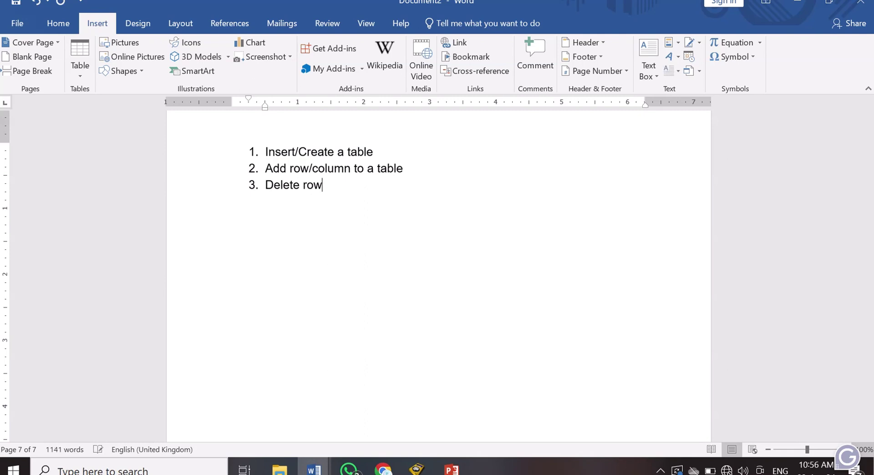
{"action": "type", "text": "/column"}
{"action": "key", "text": "Return"}
{"action": "type", "text": "Merge"}
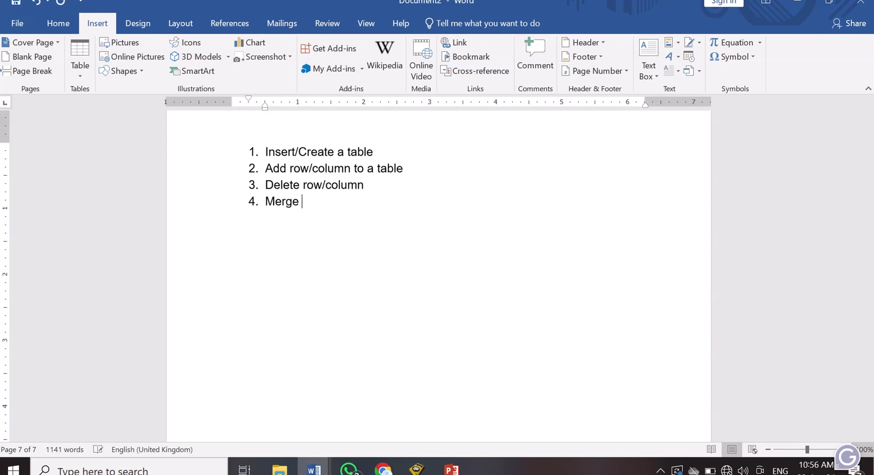
{"action": "type", "text": " row/column"}
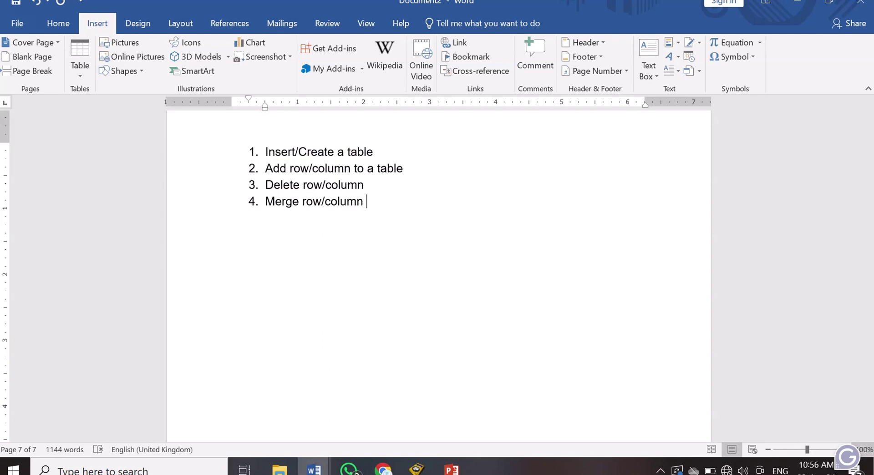
{"action": "key", "text": "Return"}
{"action": "key", "text": "Return"}
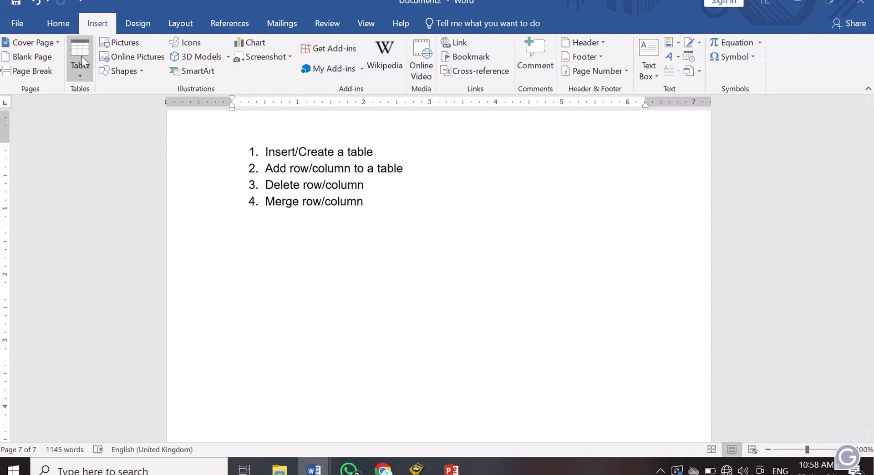
- Insert a table of 10 columns and 8 rows below the list and number its first row 1 to 10
{"action": "left_click", "coordinate": [78, 72]}
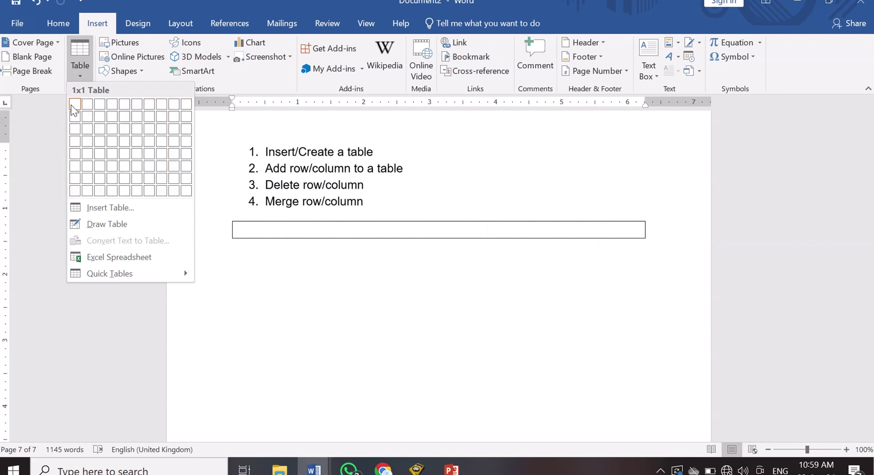
{"action": "left_click", "coordinate": [186, 194]}
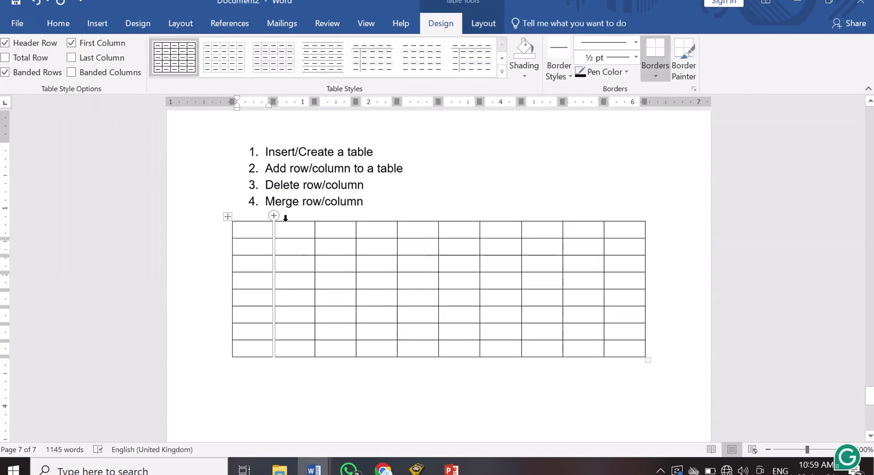
{"action": "type", "text": "1"}
{"action": "key", "text": "Tab"}
{"action": "type", "text": "2"}
{"action": "key", "text": "Tab"}
{"action": "type", "text": "3"}
{"action": "key", "text": "Tab"}
{"action": "type", "text": "4"}
{"action": "key", "text": "Tab"}
{"action": "type", "text": "5"}
{"action": "key", "text": "Tab"}
{"action": "type", "text": "6"}
{"action": "key", "text": "Tab"}
{"action": "type", "text": "7"}
{"action": "key", "text": "Tab"}
{"action": "type", "text": "8"}
{"action": "key", "text": "Tab"}
{"action": "type", "text": "9"}
{"action": "key", "text": "Tab"}
{"action": "type", "text": "10"}
- Number the remaining cells of the table's first column from 2 to 8
{"action": "left_click", "coordinate": [246, 246]}
{"action": "type", "text": "2"}
{"action": "key", "text": "Down"}
{"action": "type", "text": "3"}
{"action": "key", "text": "Down"}
{"action": "type", "text": "4"}
{"action": "key", "text": "Down"}
{"action": "type", "text": "5"}
{"action": "key", "text": "Down"}
{"action": "type", "text": "6"}
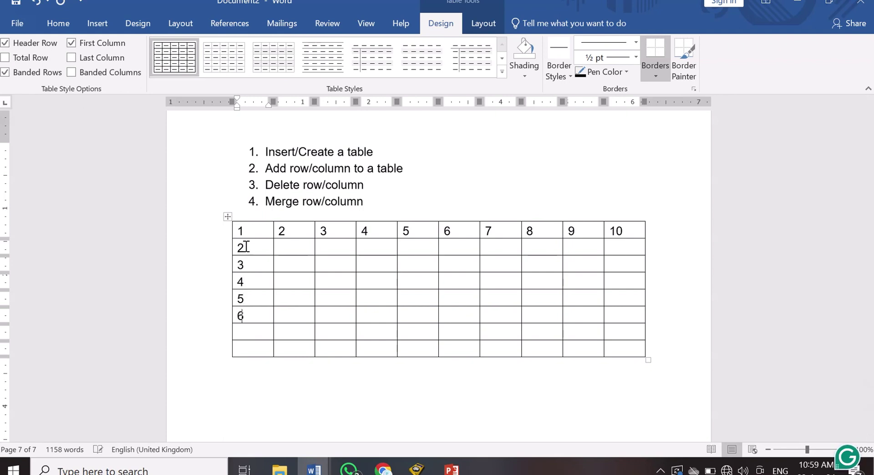
{"action": "key", "text": "Down"}
{"action": "type", "text": "78"}
{"action": "key", "text": "Down"}
{"action": "key", "text": "BackSpace"}
{"action": "key", "text": "Down"}
{"action": "type", "text": "8"}
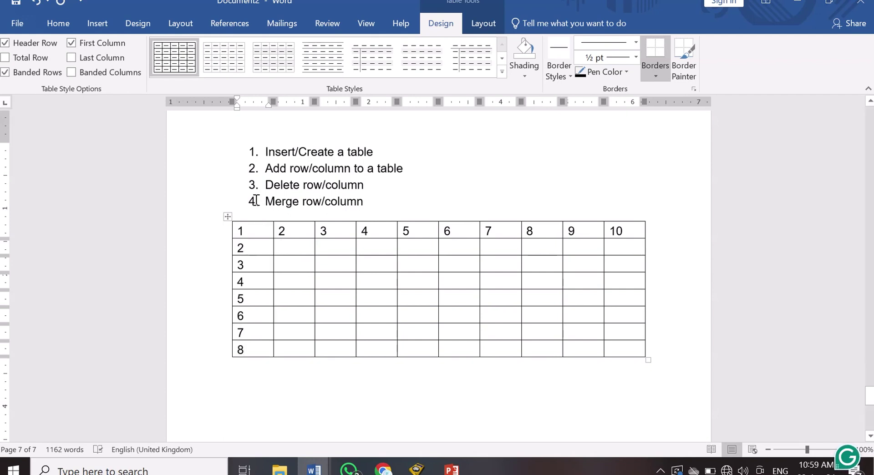
{"action": "left_click", "coordinate": [294, 252]}
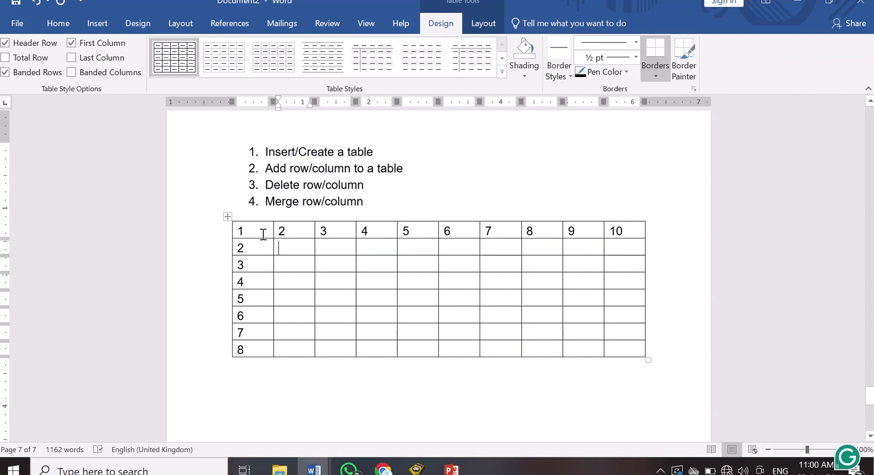
{"action": "left_click", "coordinate": [342, 248]}
{"action": "left_click", "coordinate": [364, 249]}
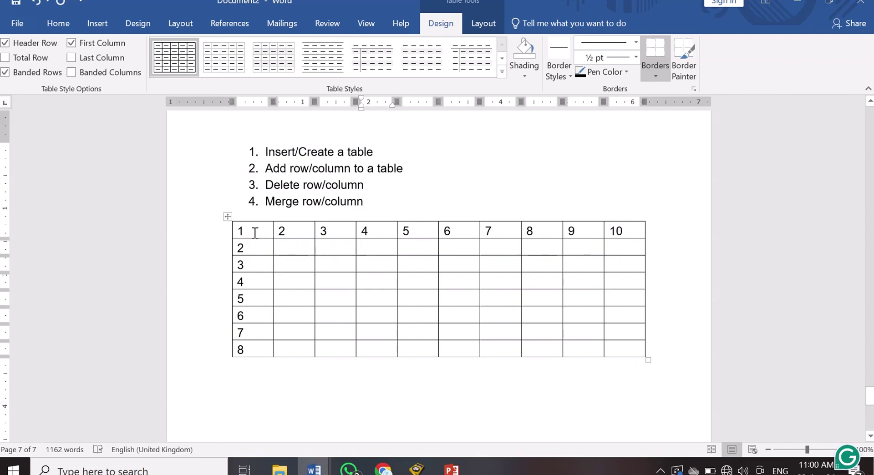
- Delete the entire numbered table below the list
{"action": "left_click", "coordinate": [228, 217]}
{"action": "key", "text": "Delete"}
{"action": "left_click", "coordinate": [227, 216]}
{"action": "key", "text": "BackSpace"}
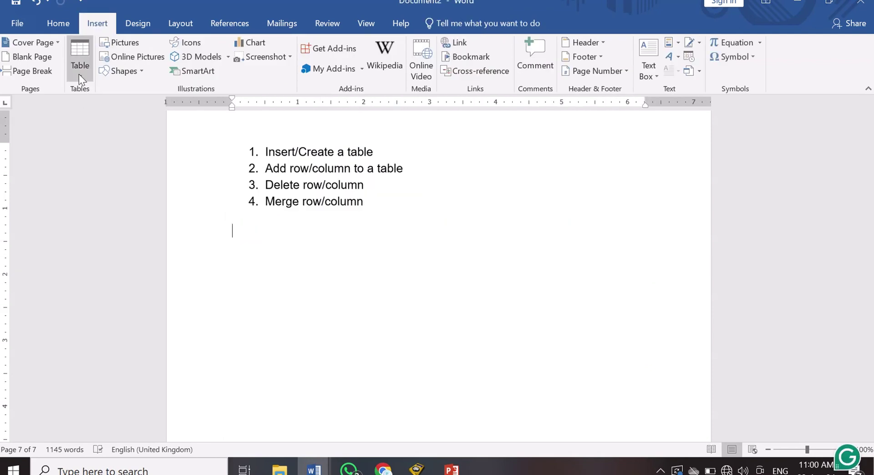
- Insert a table below the list through the Insert Table dialog with 5 columns, 2 rows and automatic fixed column width
{"action": "left_click", "coordinate": [78, 75]}
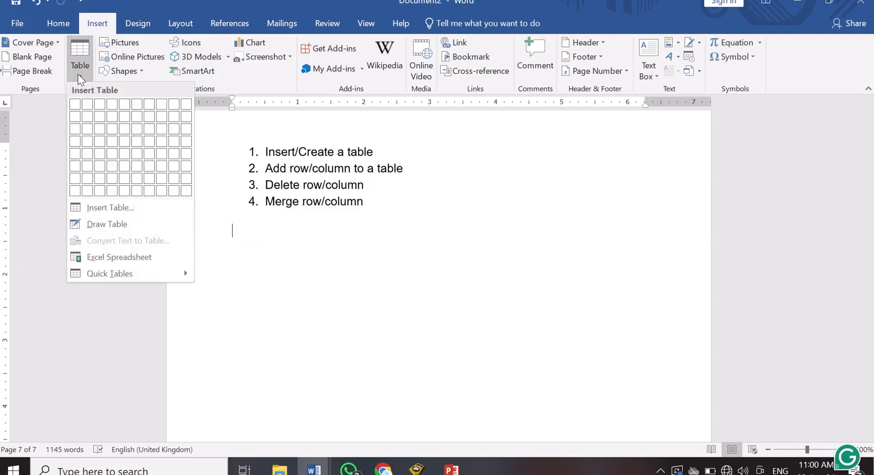
{"action": "left_click", "coordinate": [109, 208]}
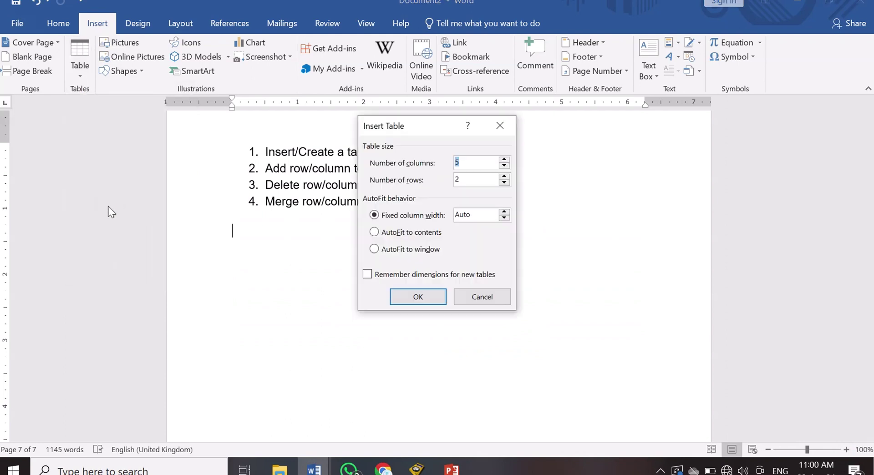
{"action": "left_click_drag", "start_coordinate": [425, 127], "coordinate": [416, 219]}
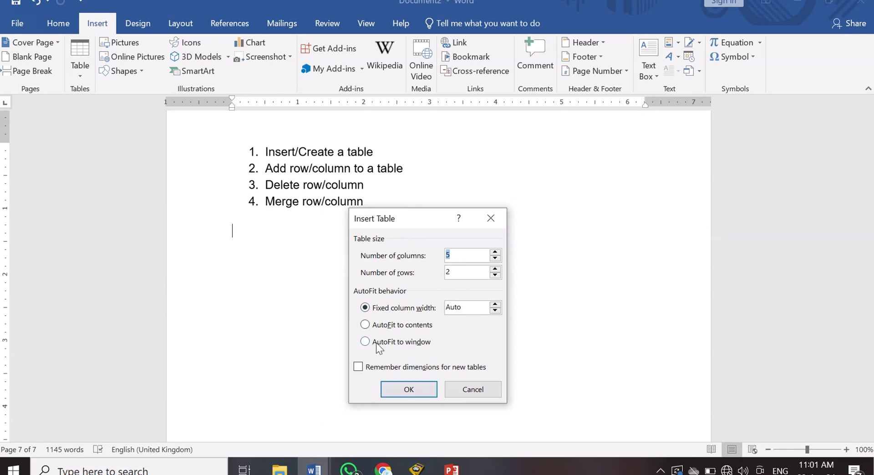
{"action": "left_click", "coordinate": [406, 388]}
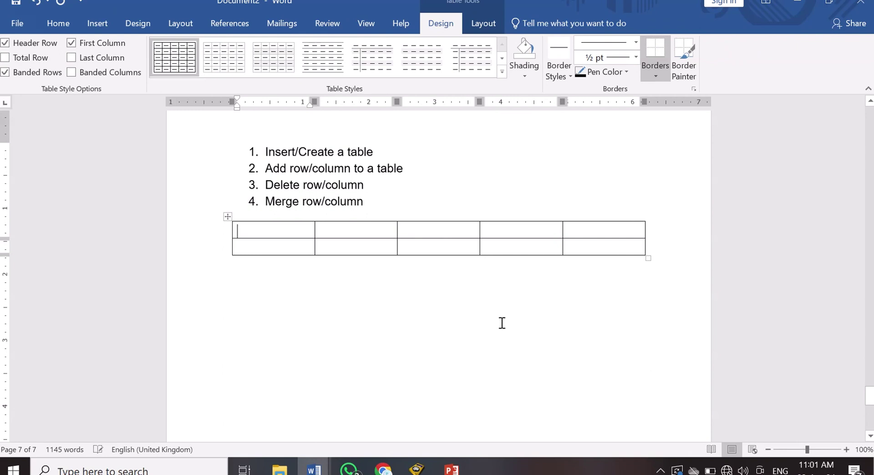
{"action": "type", "text": "s/n"}
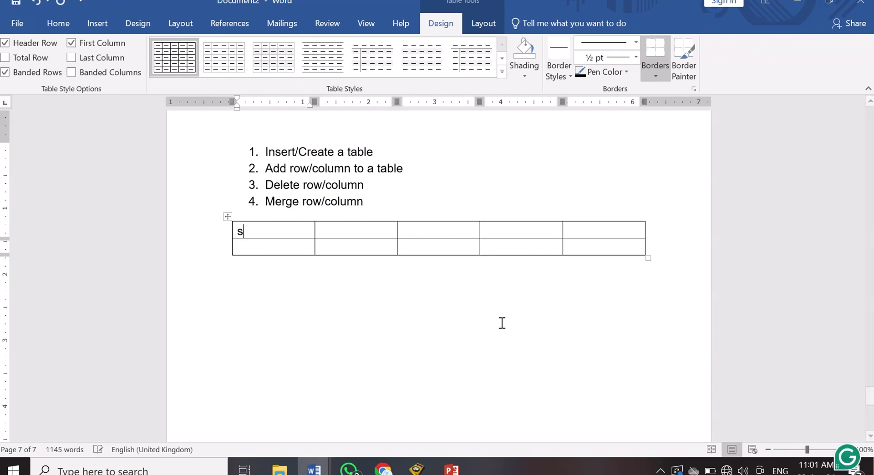
{"action": "key", "text": "BackSpace"}
{"action": "key", "text": "BackSpace"}
{"action": "key", "text": "BackSpace"}
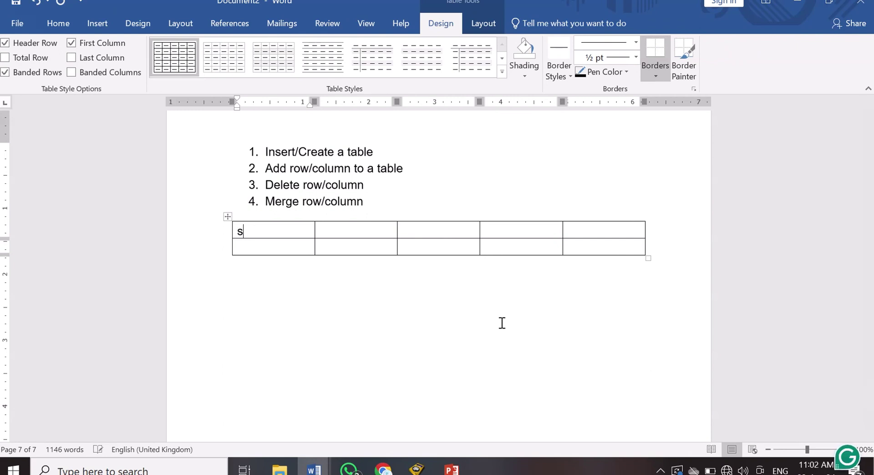
- Fill the table's first row with the headings S/N, NAME OF STUDENT, AGE, CLASS and SUBJECT
{"action": "type", "text": "S/N"}
{"action": "key", "text": "Tab"}
{"action": "type", "text": "NAM"}
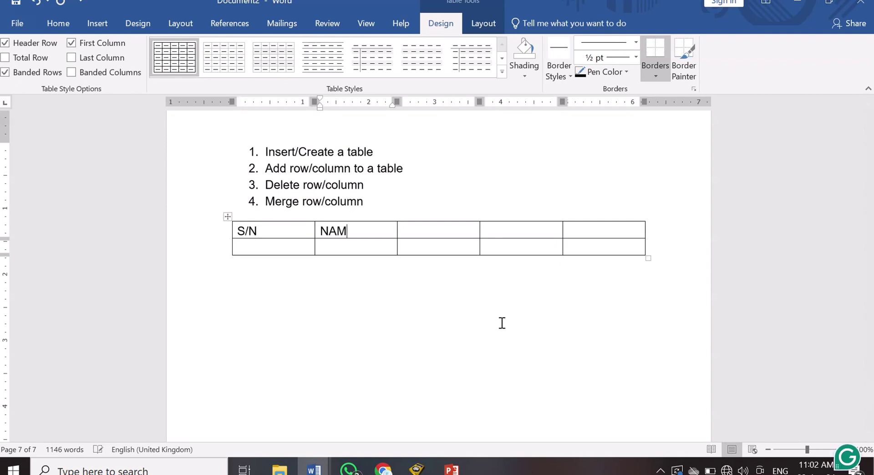
{"action": "type", "text": "E OF"}
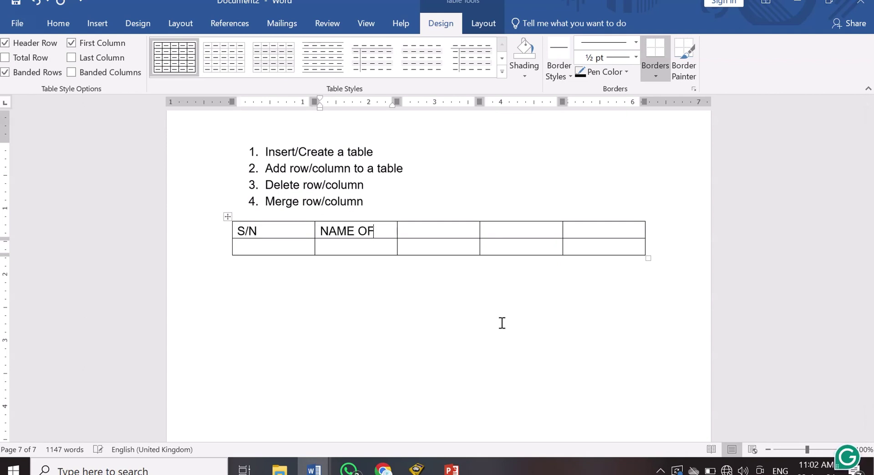
{"action": "type", "text": " STUDENT"}
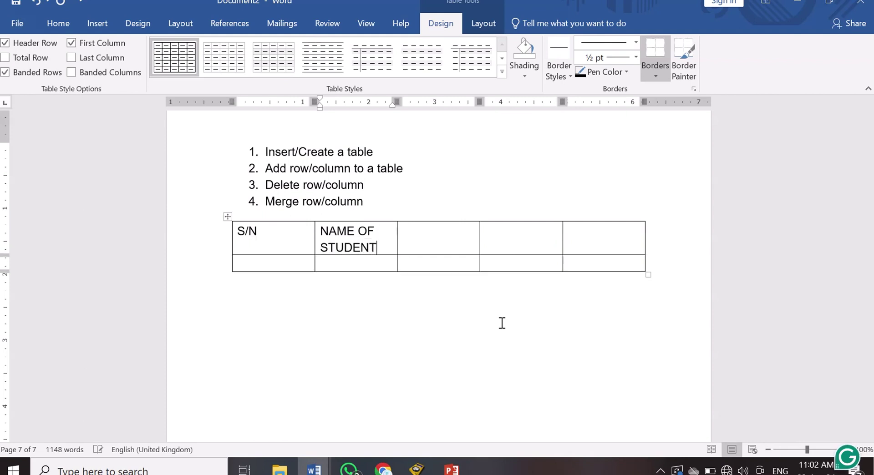
{"action": "key", "text": "Tab"}
{"action": "type", "text": "AGE"}
{"action": "key", "text": "Tab"}
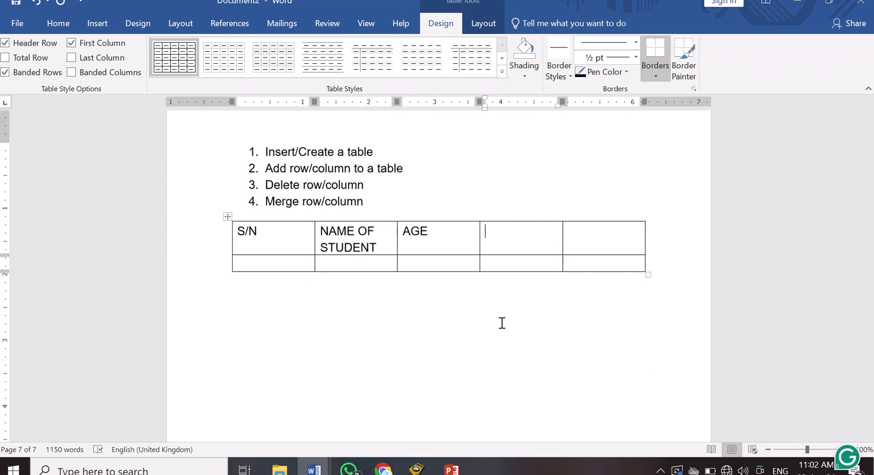
{"action": "type", "text": "CLASS"}
{"action": "key", "text": "Tab"}
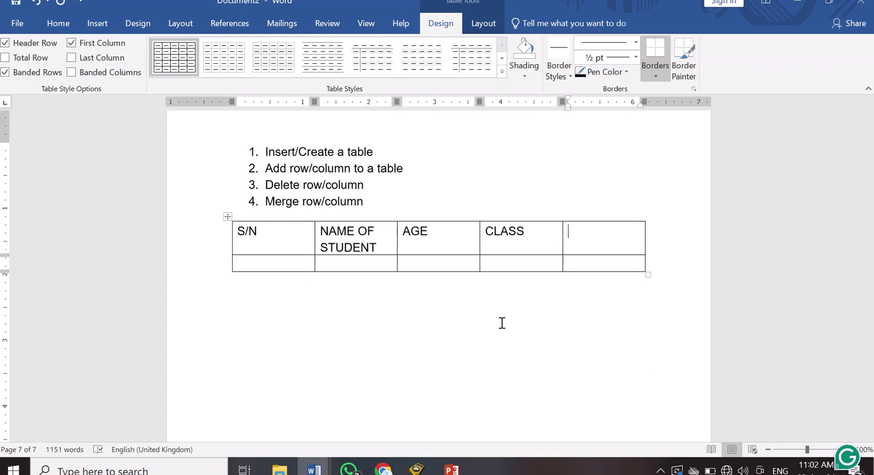
{"action": "type", "text": "SUBJECT"}
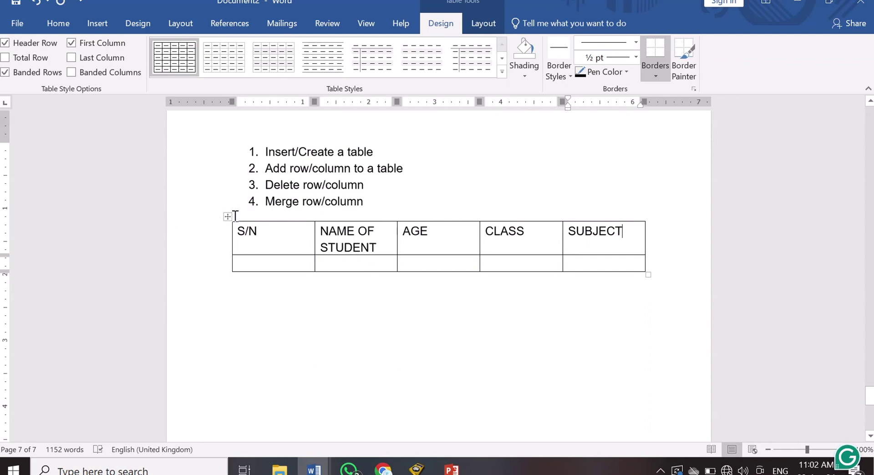
- Insert a new column to the right of the SUBJECT column and place the cursor in its heading cell
{"action": "right_click", "coordinate": [627, 236]}
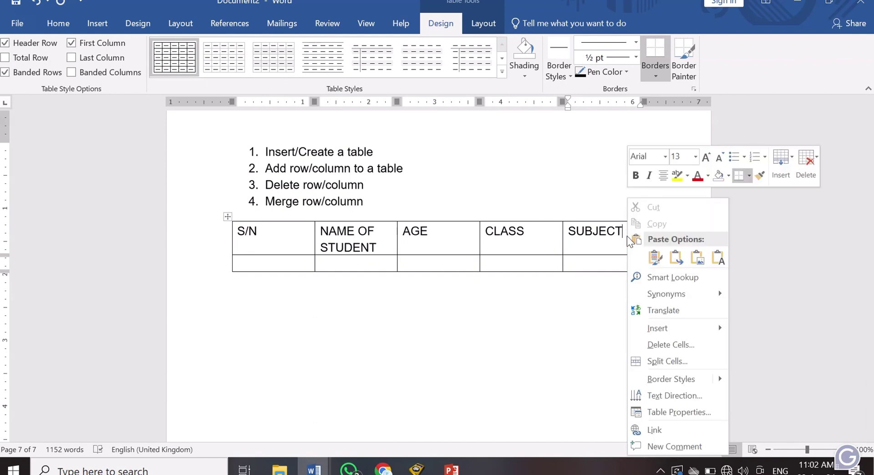
{"action": "mouse_move", "coordinate": [665, 333]}
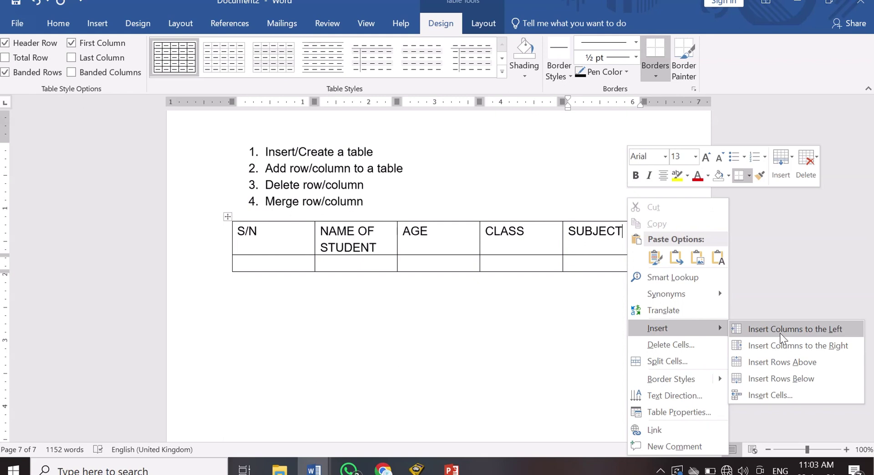
{"action": "left_click", "coordinate": [791, 352]}
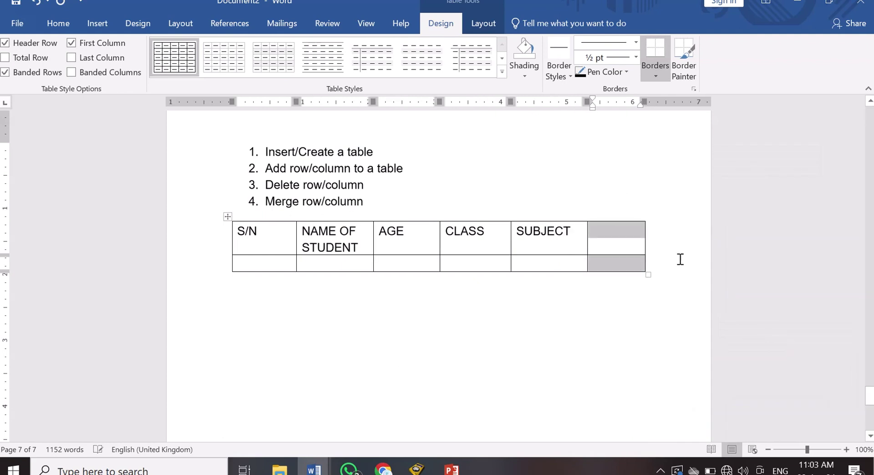
{"action": "left_click", "coordinate": [618, 234]}
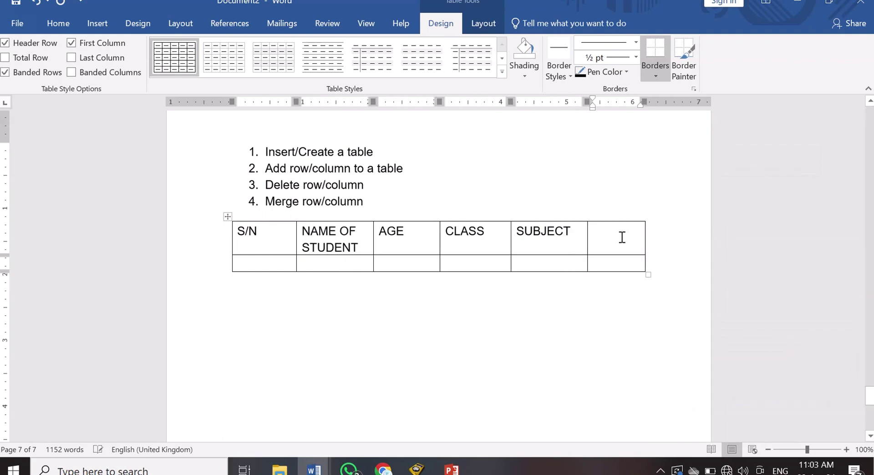
- Head the new column GRADE and start the first student's row with serial number 1, the student's name and age 30
{"action": "type", "text": "GRADE"}
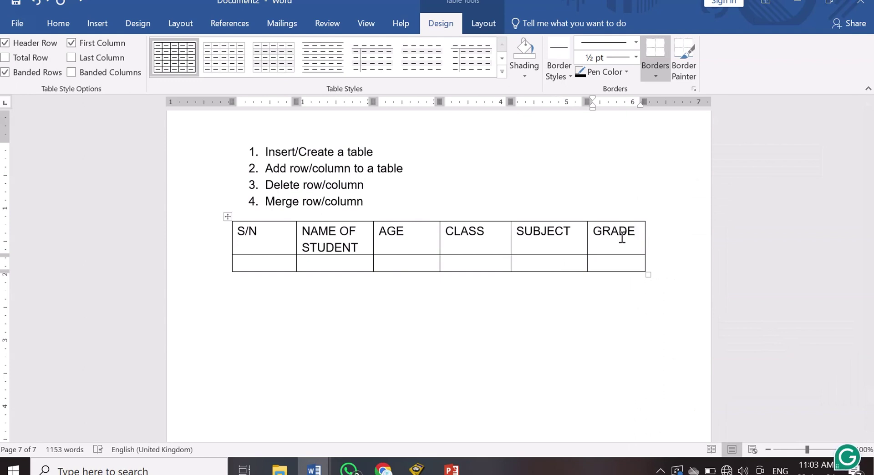
{"action": "left_click", "coordinate": [275, 264]}
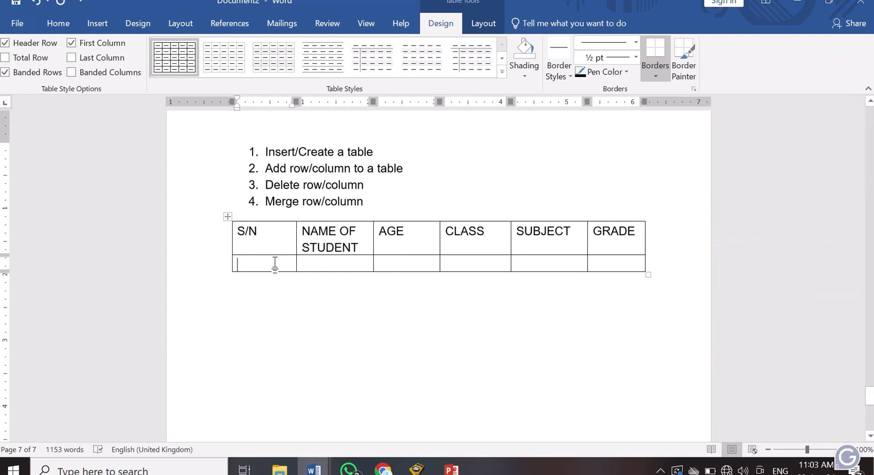
{"action": "type", "text": "1"}
{"action": "key", "text": "Tab"}
{"action": "type", "text": "JAMES"}
{"action": "key", "text": "Tab"}
{"action": "type", "text": "30"}
{"action": "key", "text": "Tab"}
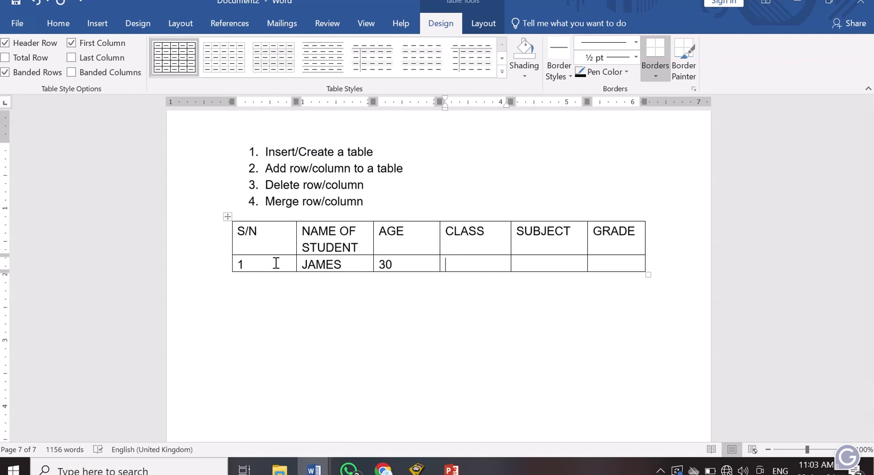
- Complete the first student's row with class MS OFFICE, subject WORD and grade A1
{"action": "type", "text": "MS OFFICE"}
{"action": "key", "text": "Tab"}
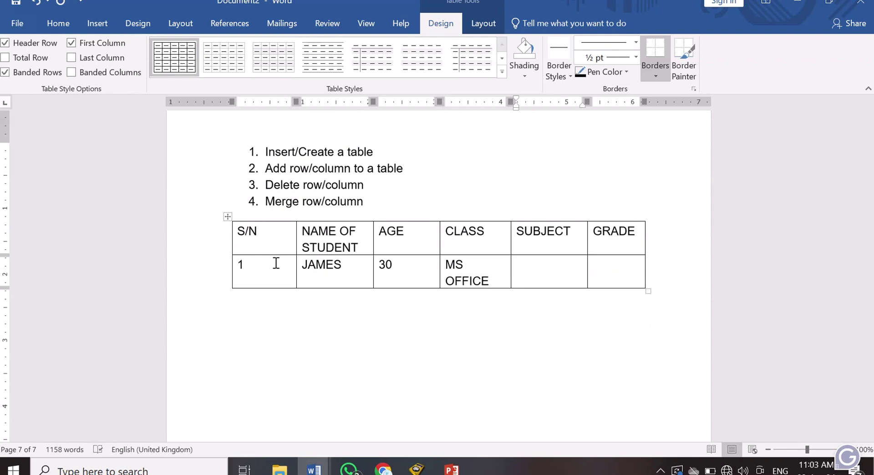
{"action": "type", "text": "WORD"}
{"action": "key", "text": "Tab"}
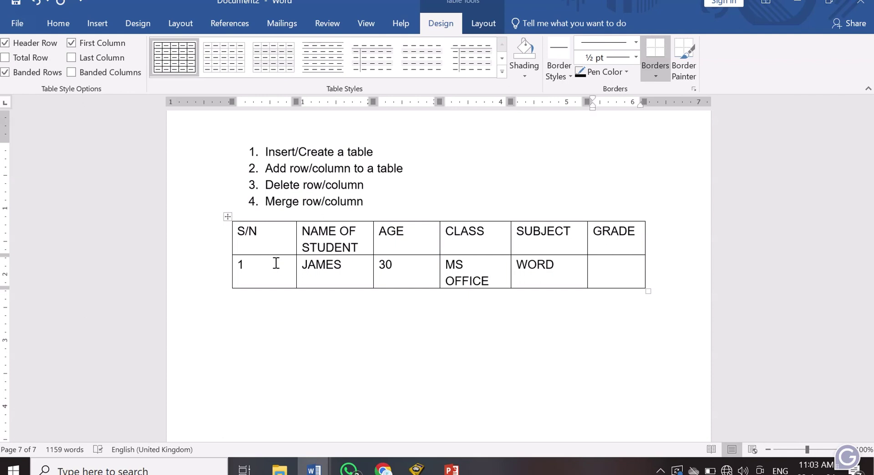
{"action": "type", "text": "A"}
{"action": "key", "text": "BackSpace"}
{"action": "type", "text": "A1"}
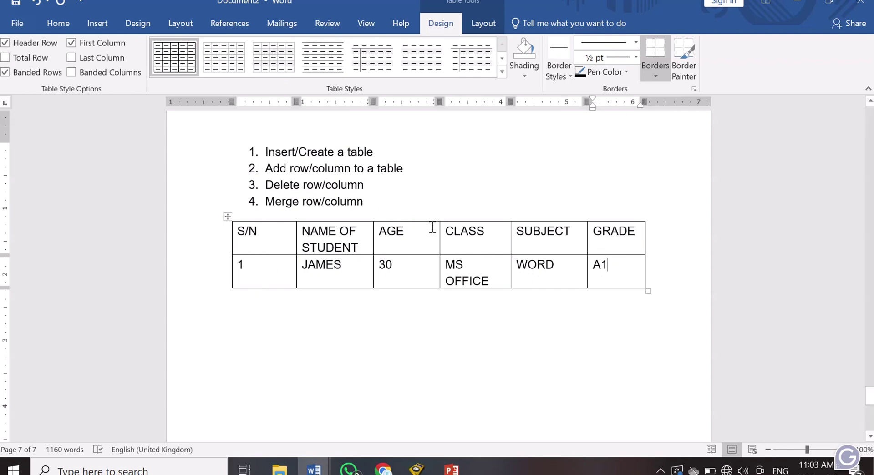
- Insert an empty row below the first student's row and place the cursor in its GRADE cell
{"action": "right_click", "coordinate": [618, 269]}
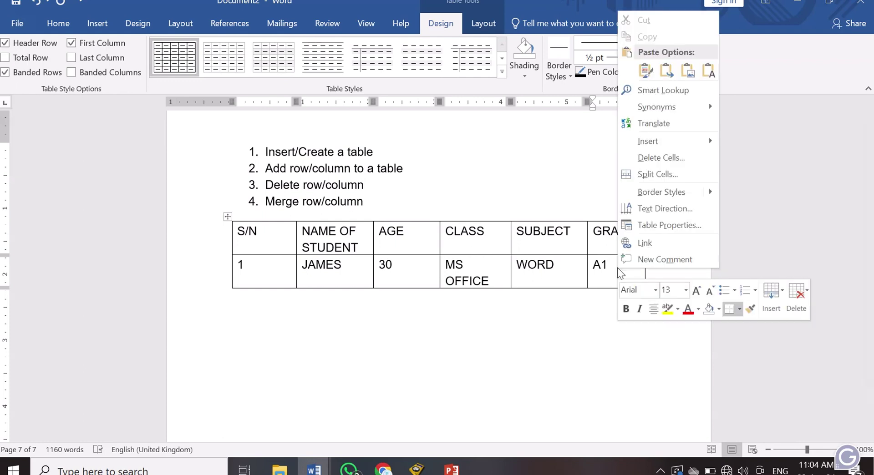
{"action": "mouse_move", "coordinate": [677, 108]}
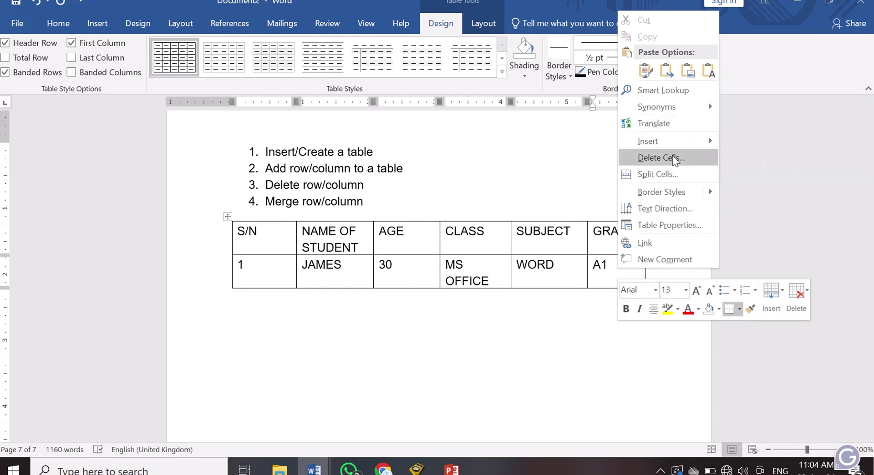
{"action": "mouse_move", "coordinate": [674, 141]}
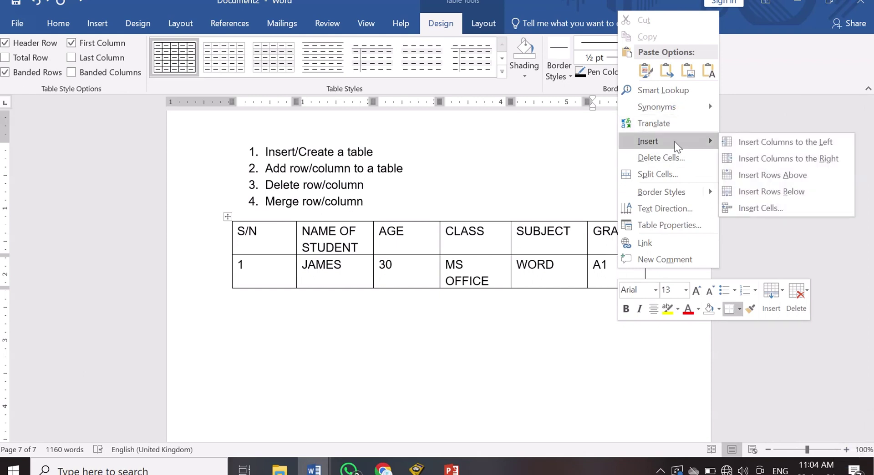
{"action": "left_click", "coordinate": [764, 190]}
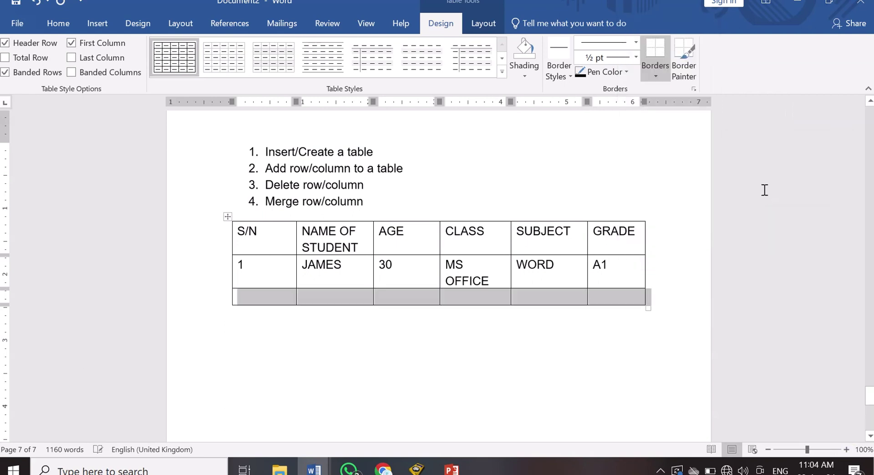
{"action": "left_click", "coordinate": [622, 297]}
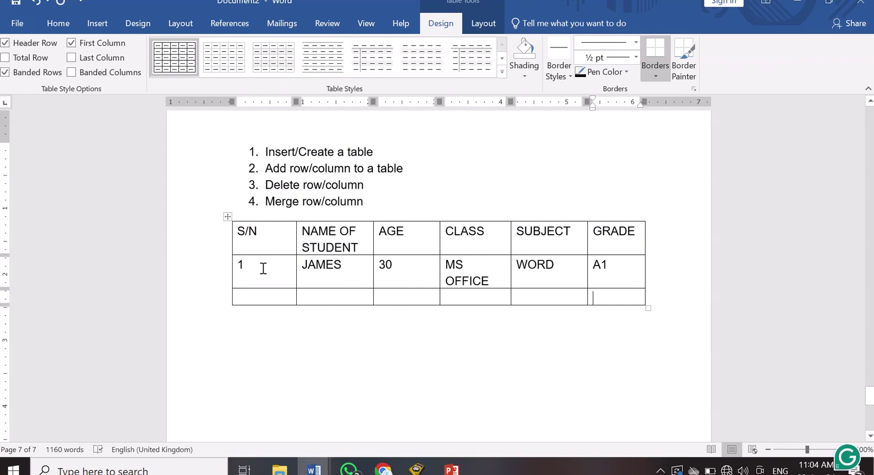
{"action": "right_click", "coordinate": [623, 268]}
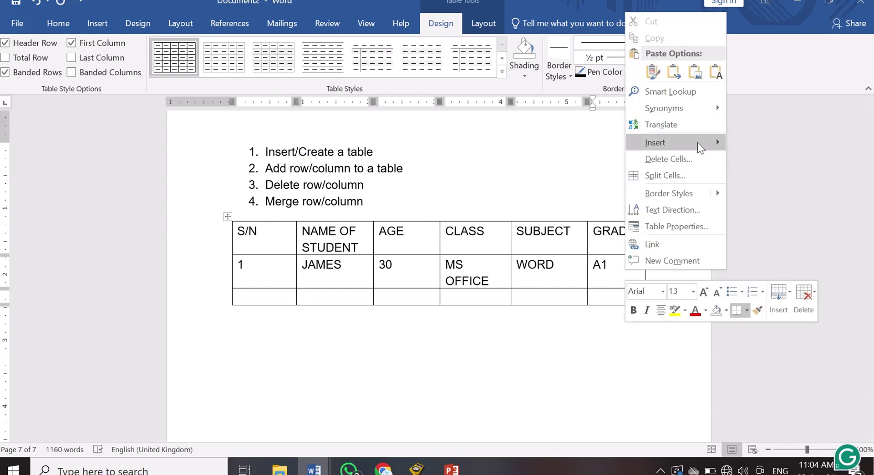
{"action": "mouse_move", "coordinate": [697, 143]}
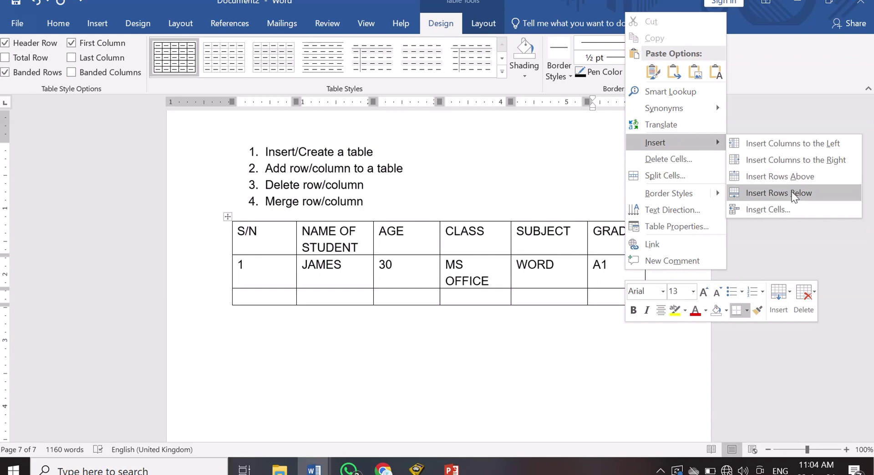
{"action": "left_click", "coordinate": [610, 266]}
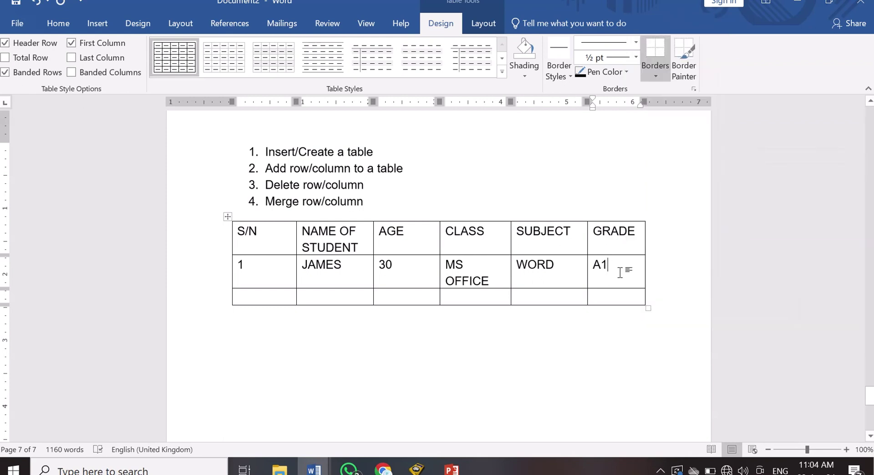
- Start the second student's row with serial number 2, the student's name and age 28
{"action": "left_click", "coordinate": [274, 296]}
{"action": "type", "text": "2"}
{"action": "key", "text": "Tab"}
{"action": "type", "text": "JOHN"}
{"action": "key", "text": "Tab"}
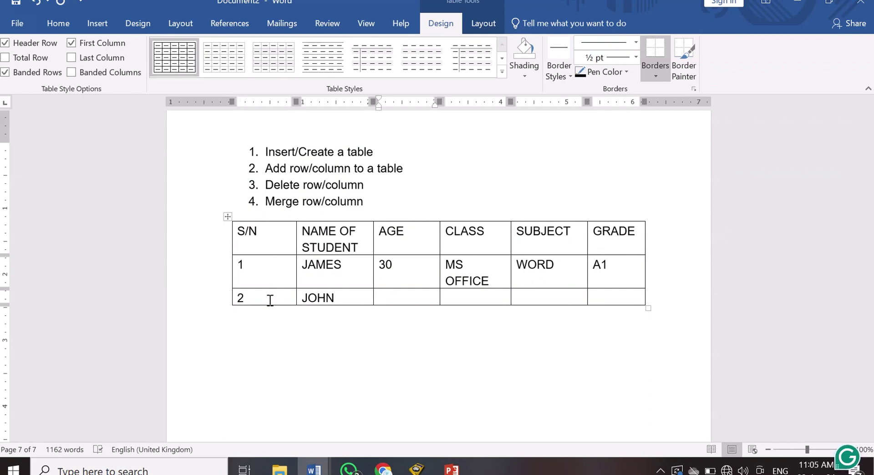
{"action": "type", "text": "28"}
{"action": "key", "text": "Tab"}
- Complete the second student's row with class WEB DESIGN, subject HTML and grade B3
{"action": "type", "text": "W"}
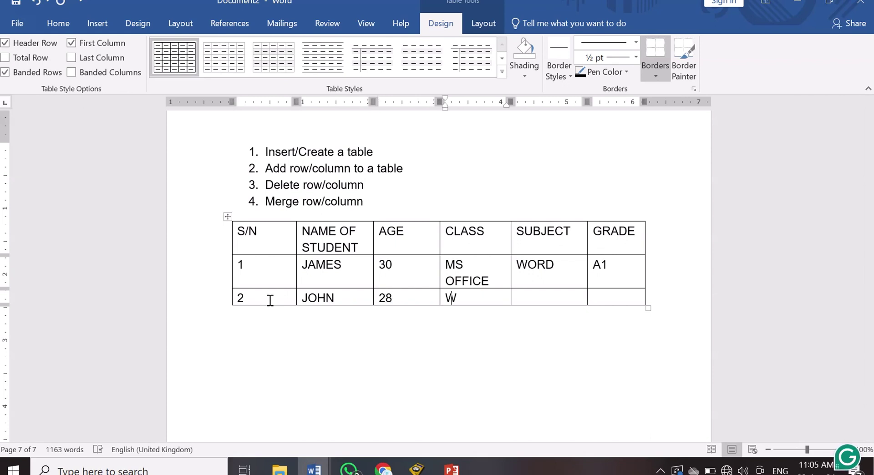
{"action": "type", "text": "EB DESIGN"}
{"action": "key", "text": "Tab"}
{"action": "type", "text": "HTML"}
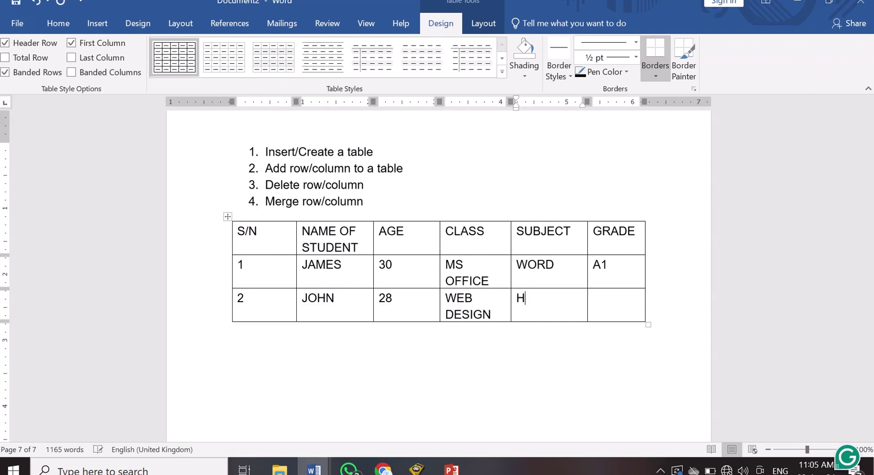
{"action": "key", "text": "Tab"}
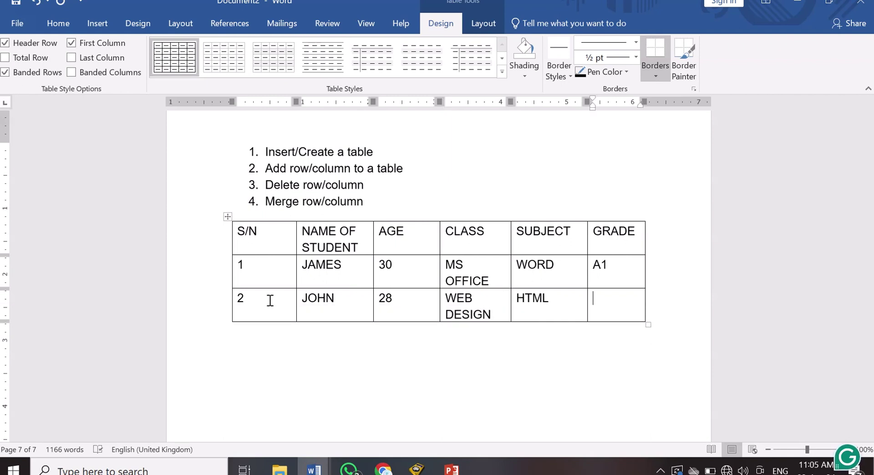
{"action": "type", "text": "B3"}
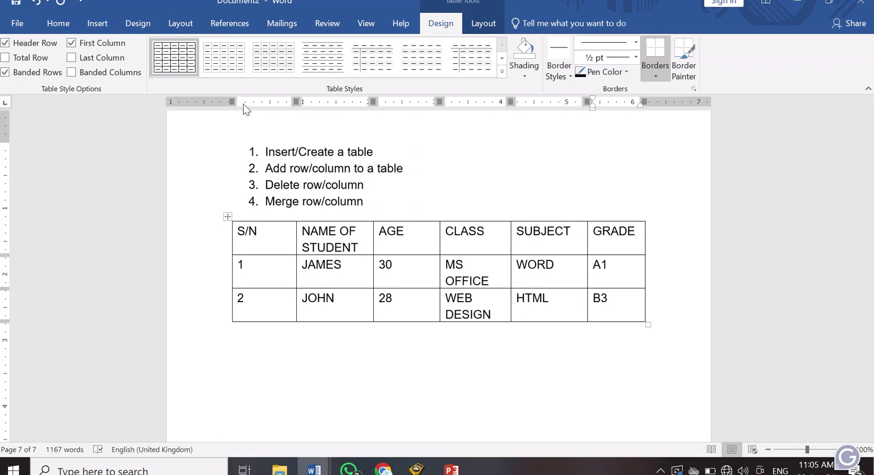
- Widen the NAME OF STUDENT column by moving the border between it and the AGE column outward
{"action": "left_click_drag", "start_coordinate": [233, 101], "coordinate": [234, 101]}
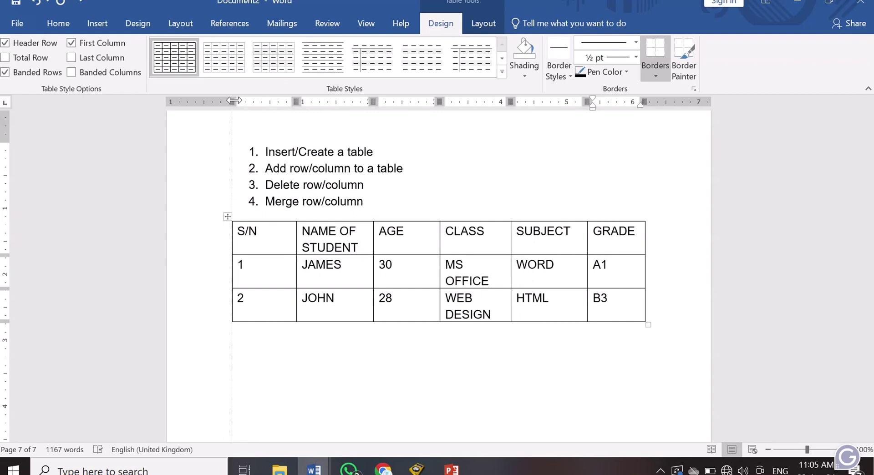
{"action": "left_click_drag", "start_coordinate": [234, 100], "coordinate": [233, 101]}
{"action": "left_click_drag", "start_coordinate": [295, 102], "coordinate": [296, 102]}
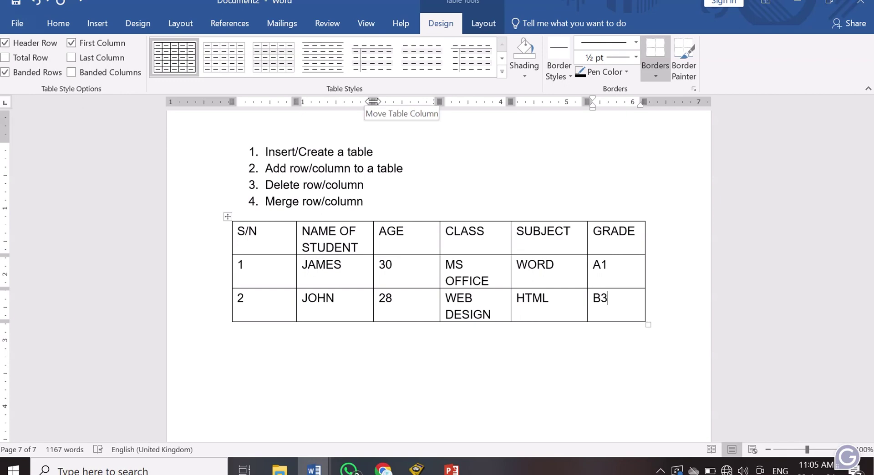
{"action": "mouse_move", "coordinate": [373, 102]}
{"action": "left_mouse_down"}
{"action": "mouse_move", "coordinate": [402, 102]}
{"action": "mouse_move", "coordinate": [382, 106]}
{"action": "left_mouse_up"}
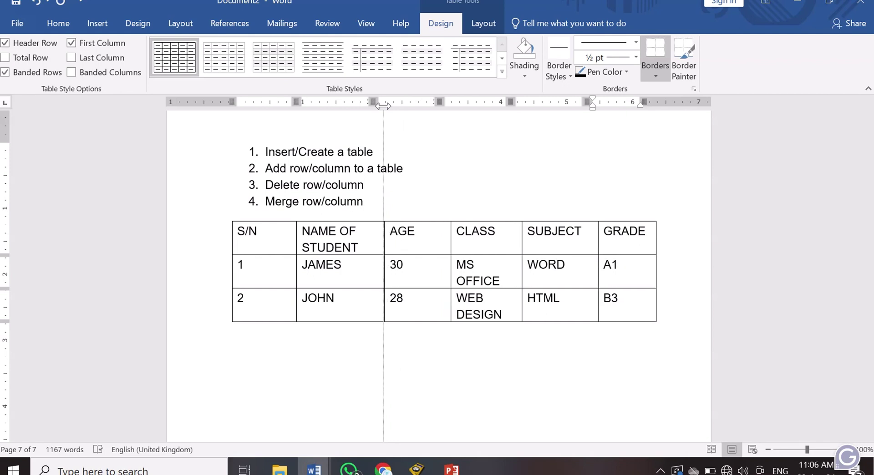
{"action": "left_click_drag", "start_coordinate": [382, 106], "coordinate": [408, 110]}
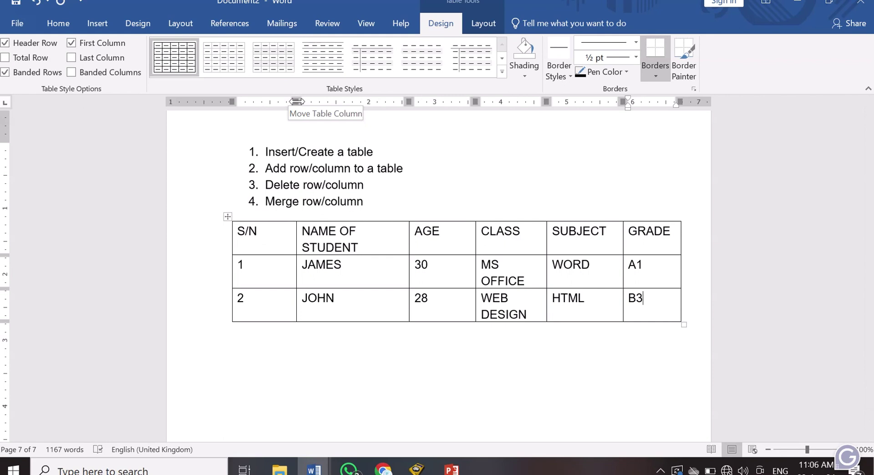
- Narrow the S/N and AGE columns to fit their headings and widen NAME OF STUDENT and CLASS so their text fits on one line
{"action": "left_click_drag", "start_coordinate": [296, 102], "coordinate": [296, 101]}
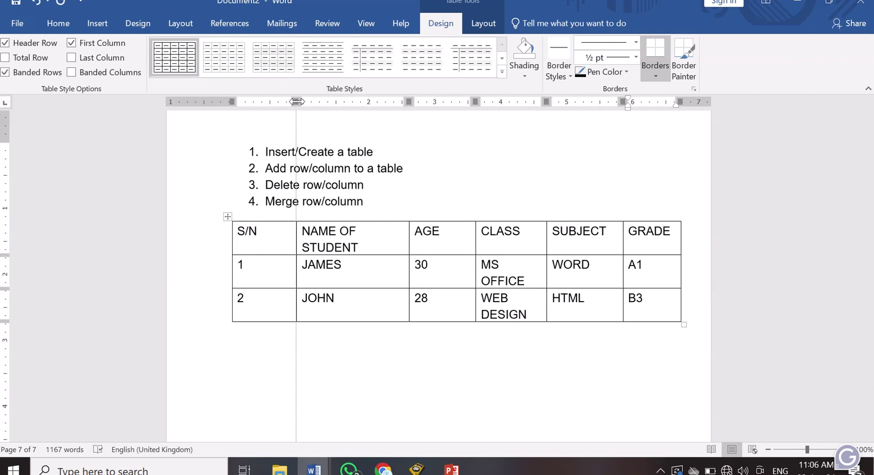
{"action": "left_click_drag", "start_coordinate": [296, 101], "coordinate": [258, 108]}
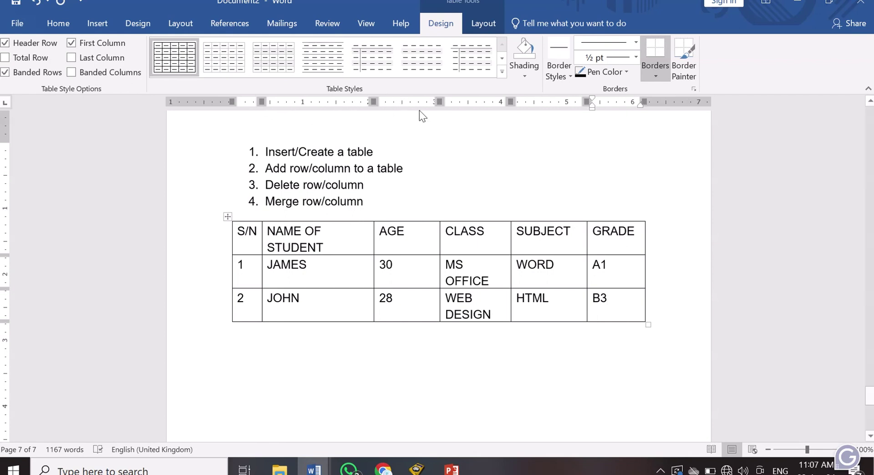
{"action": "left_click_drag", "start_coordinate": [372, 101], "coordinate": [422, 102]}
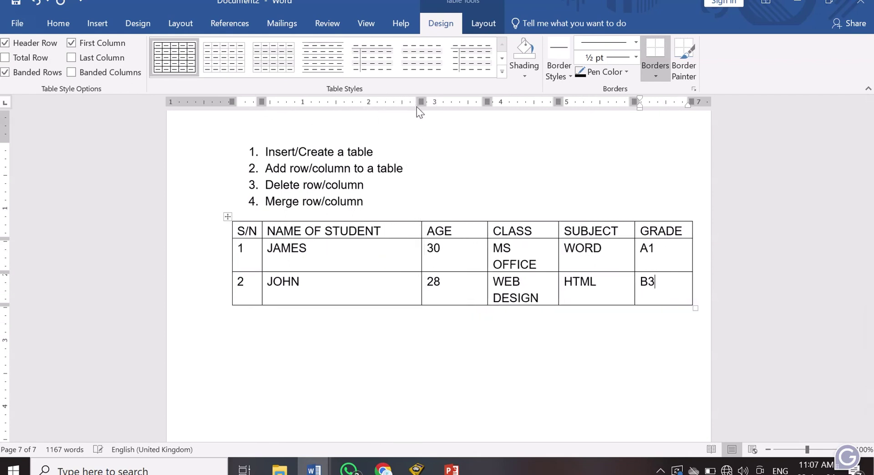
{"action": "left_click_drag", "start_coordinate": [488, 100], "coordinate": [460, 103]}
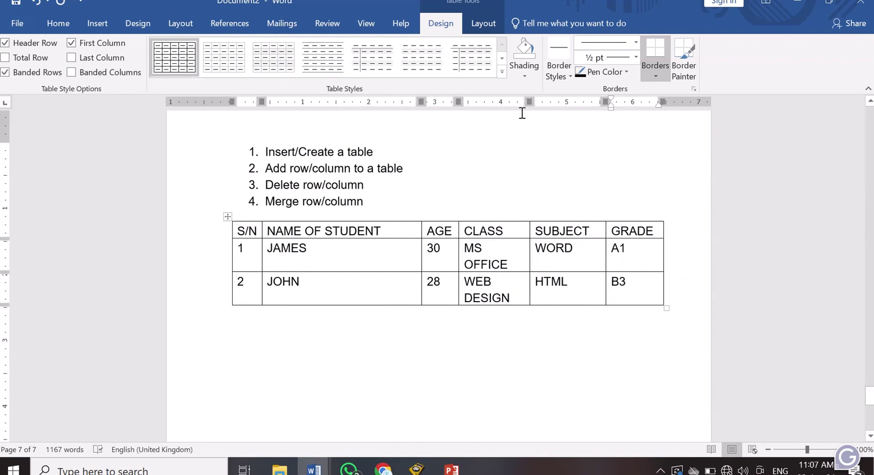
{"action": "left_click_drag", "start_coordinate": [529, 102], "coordinate": [545, 103]}
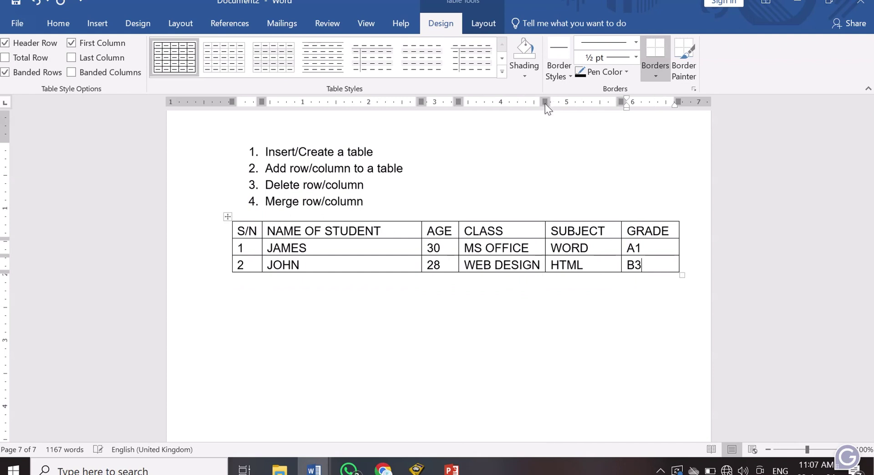
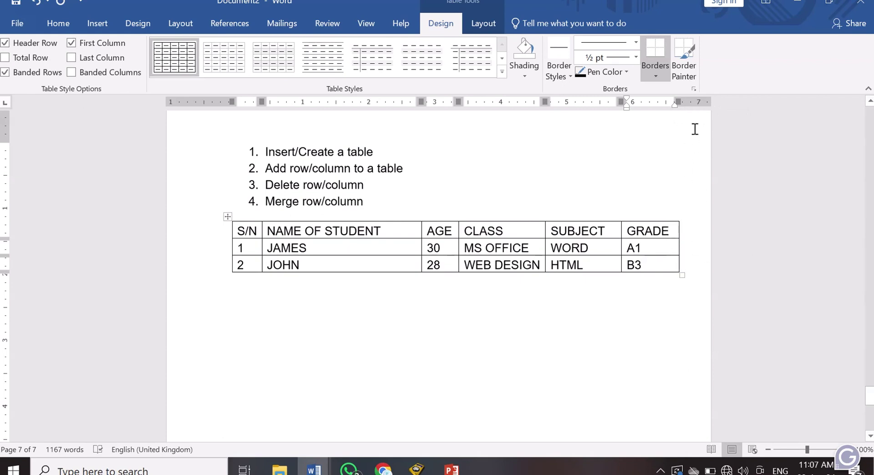
{"action": "right_click", "coordinate": [663, 248]}
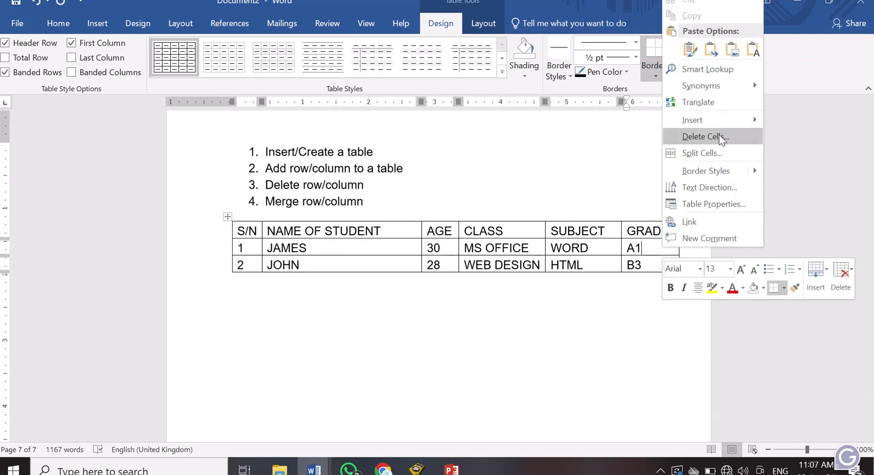
{"action": "key", "text": "Escape"}
{"action": "key", "text": "Escape"}
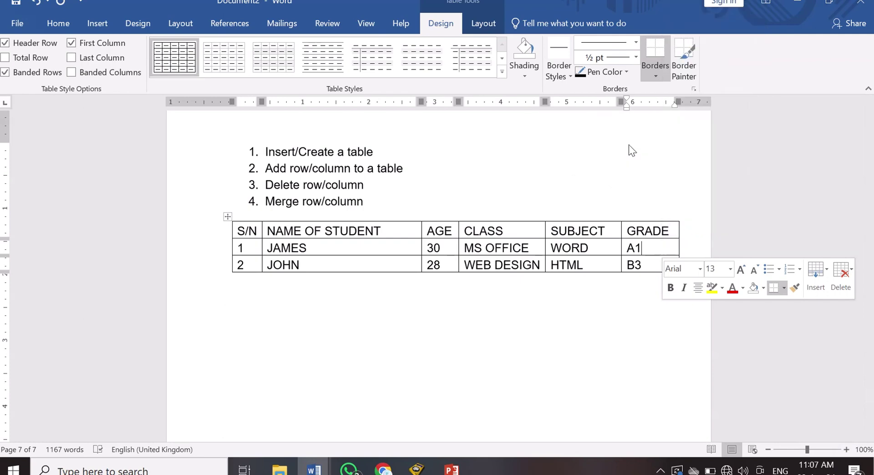
- Add a column to the right of the GRADE column and enter COUNT in its heading cell
{"action": "left_click", "coordinate": [617, 319]}
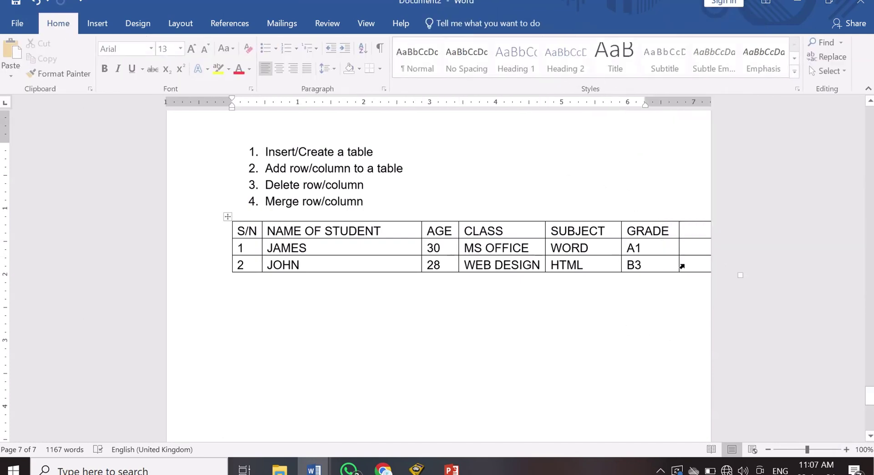
{"action": "left_click", "coordinate": [690, 234]}
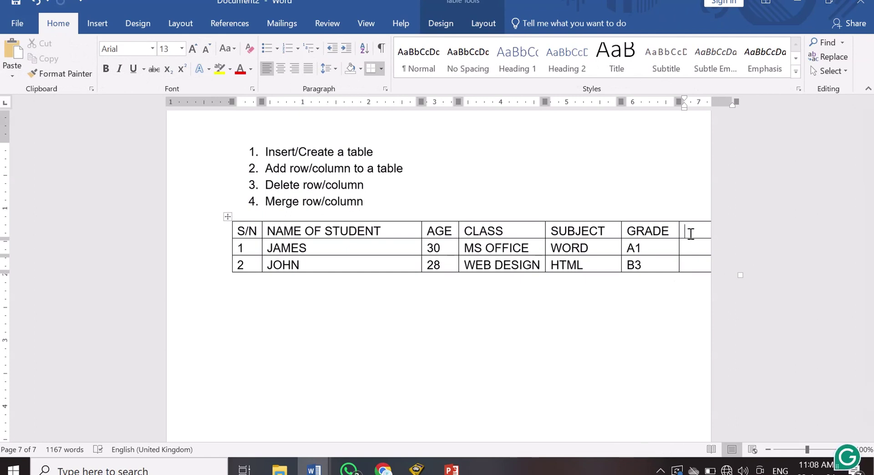
{"action": "type", "text": "COUNT"}
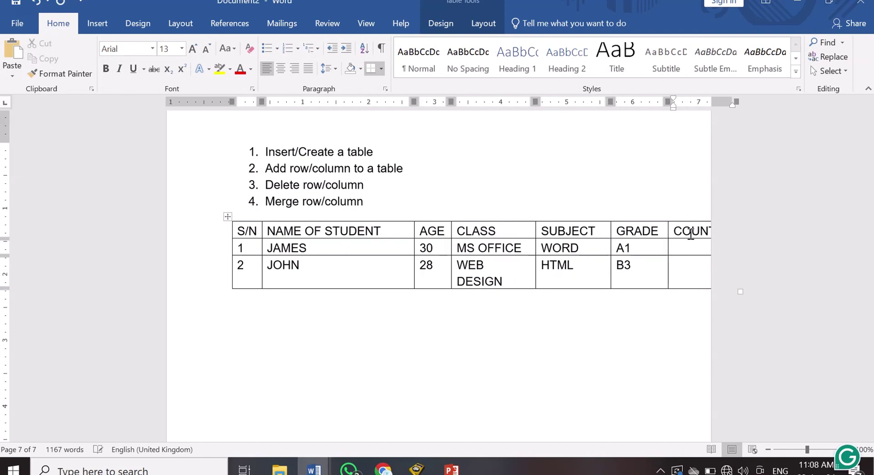
{"action": "left_click", "coordinate": [447, 337]}
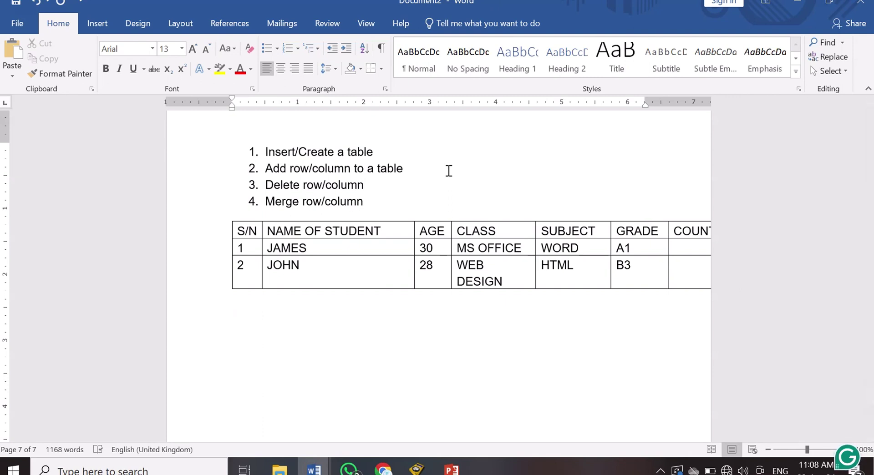
- Reduce the widths of the student table's columns until the COUNTRY column fits within the page's edge
{"action": "mouse_move", "coordinate": [667, 217]}
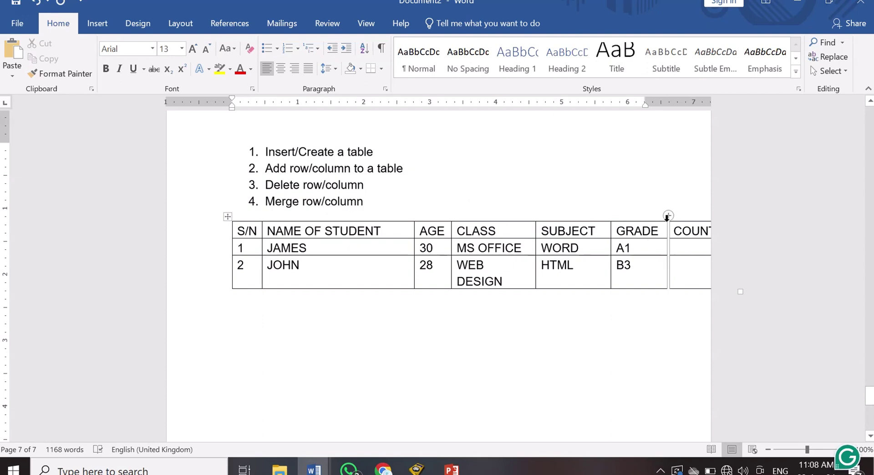
{"action": "left_click", "coordinate": [679, 232]}
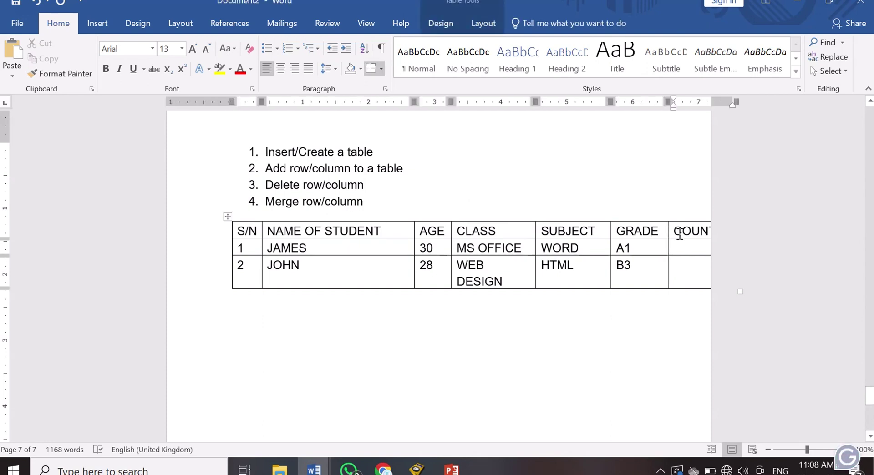
{"action": "left_click", "coordinate": [245, 230]}
{"action": "left_click", "coordinate": [319, 326]}
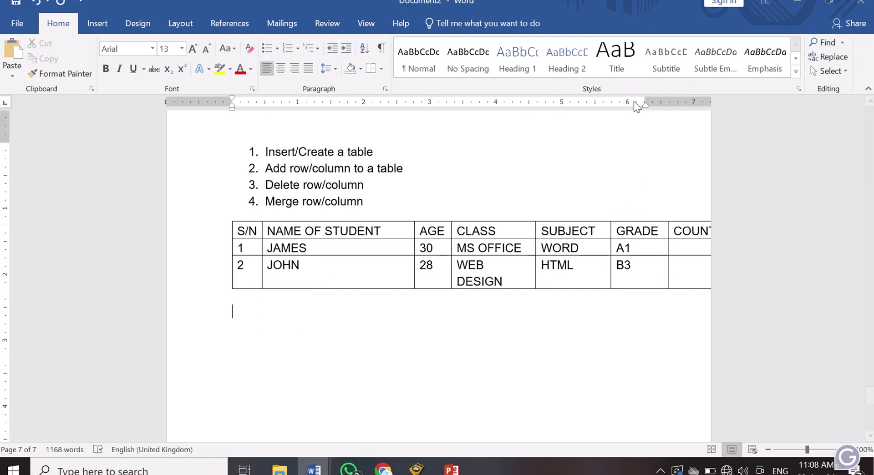
{"action": "left_click", "coordinate": [300, 265]}
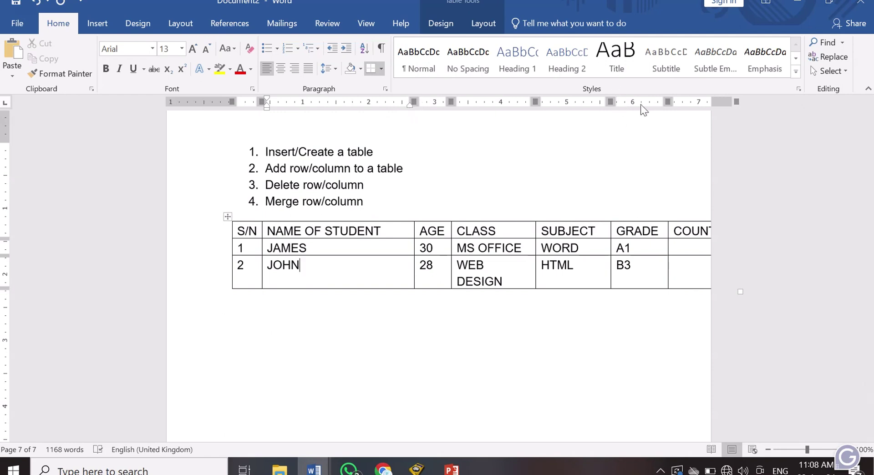
{"action": "left_click_drag", "start_coordinate": [668, 102], "coordinate": [653, 103]}
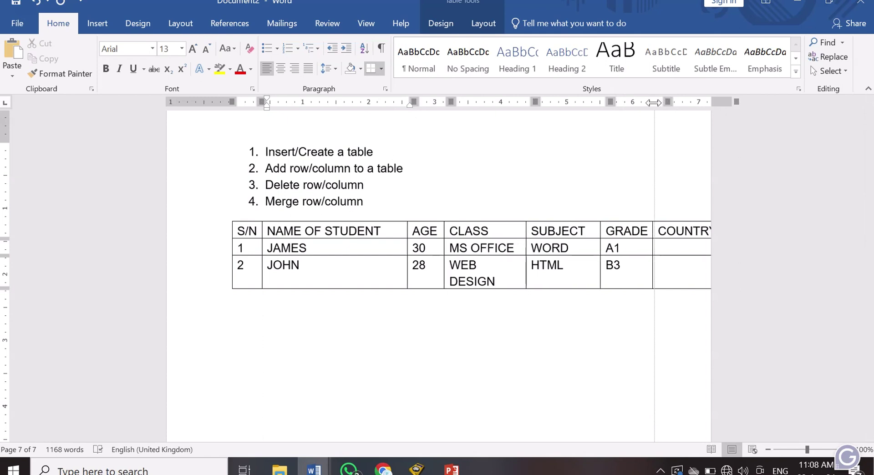
{"action": "left_click_drag", "start_coordinate": [653, 103], "coordinate": [654, 103]}
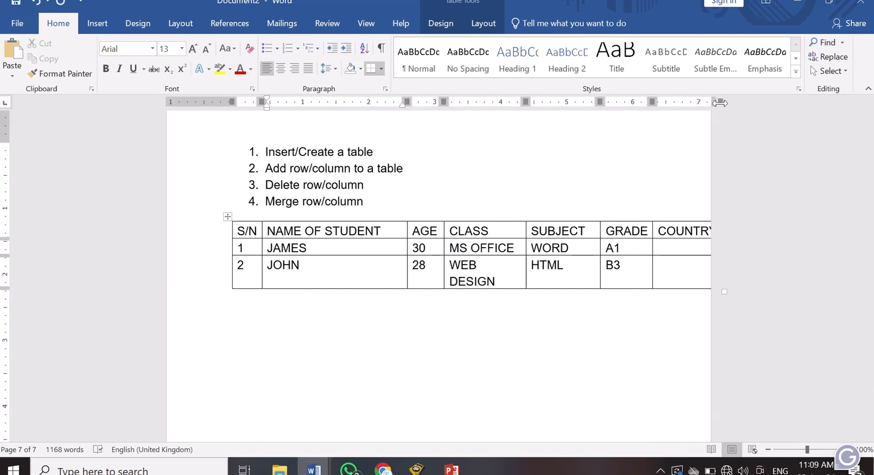
{"action": "mouse_move", "coordinate": [719, 103]}
{"action": "left_mouse_down"}
{"action": "mouse_move", "coordinate": [667, 110]}
{"action": "mouse_move", "coordinate": [695, 107]}
{"action": "mouse_move", "coordinate": [685, 108]}
{"action": "left_mouse_up"}
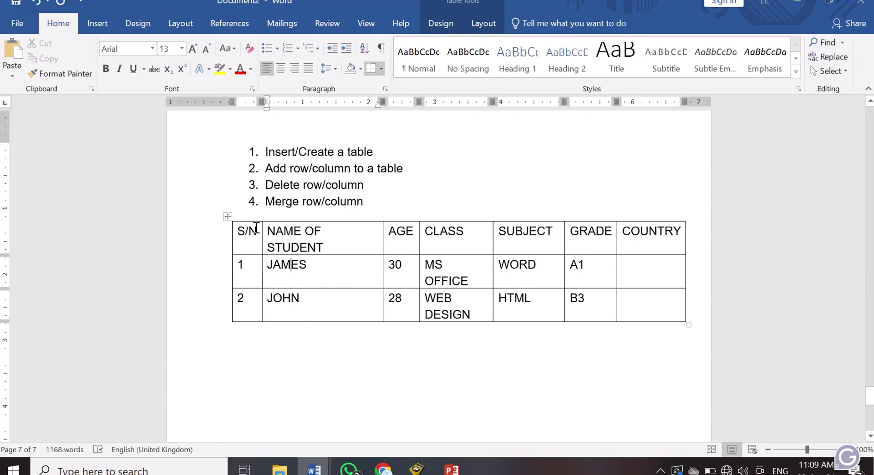
- Insert a second table below the first with 5 columns and 4 rows, set to AutoFit to contents
{"action": "left_click", "coordinate": [260, 356]}
{"action": "key", "text": "Return"}
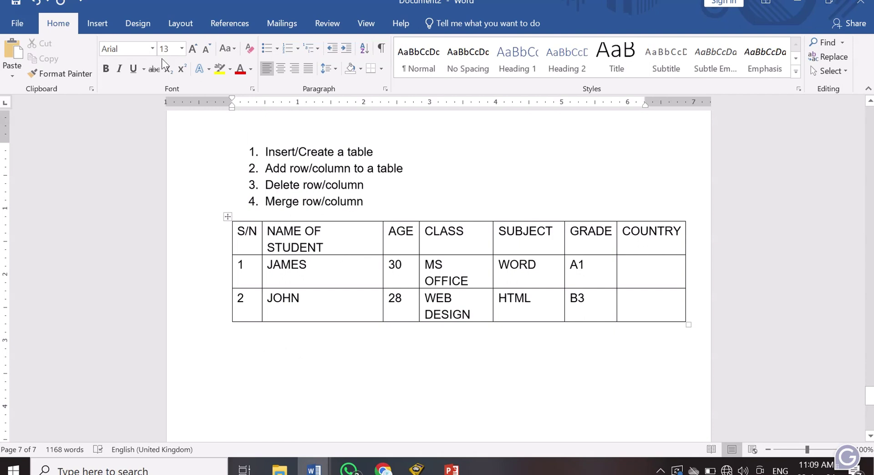
{"action": "left_click", "coordinate": [96, 24]}
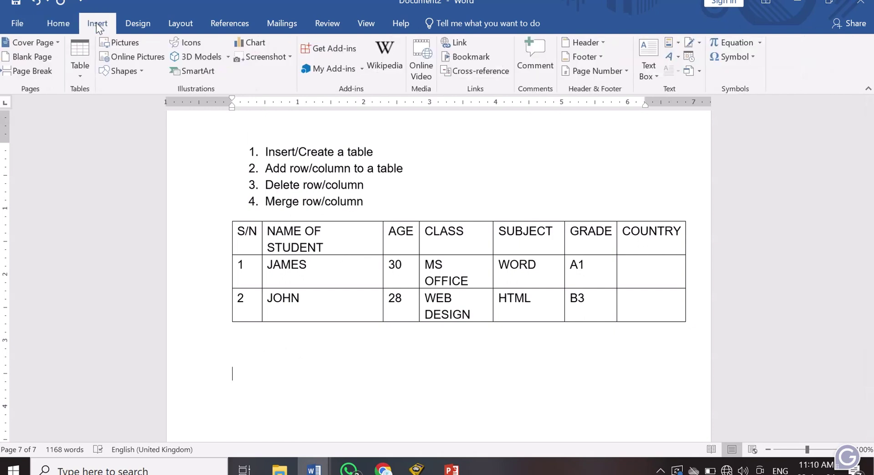
{"action": "left_click", "coordinate": [80, 77]}
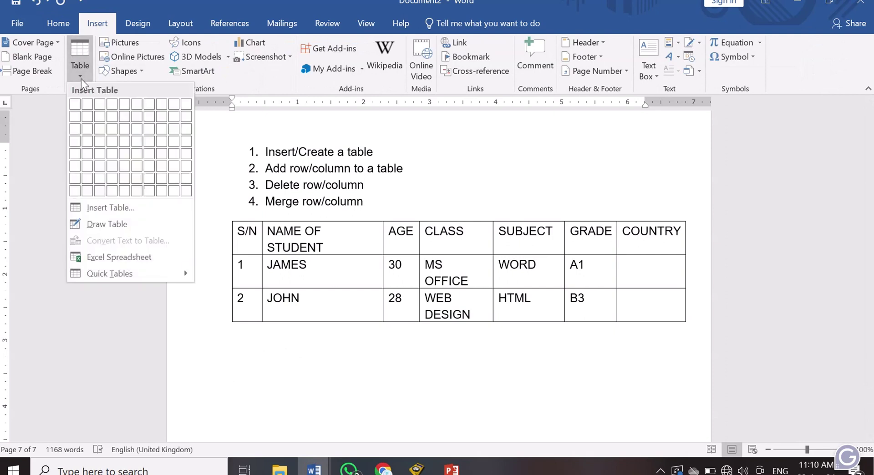
{"action": "left_click", "coordinate": [127, 206]}
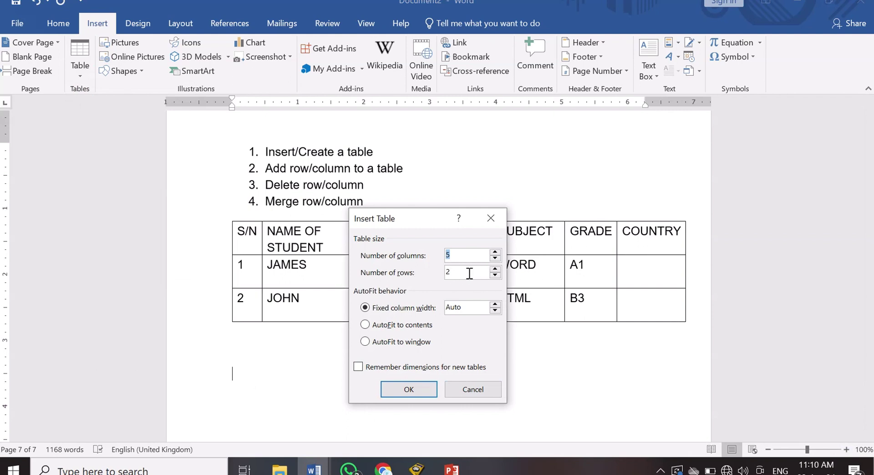
{"action": "left_click", "coordinate": [496, 275]}
{"action": "key", "text": "BackSpace"}
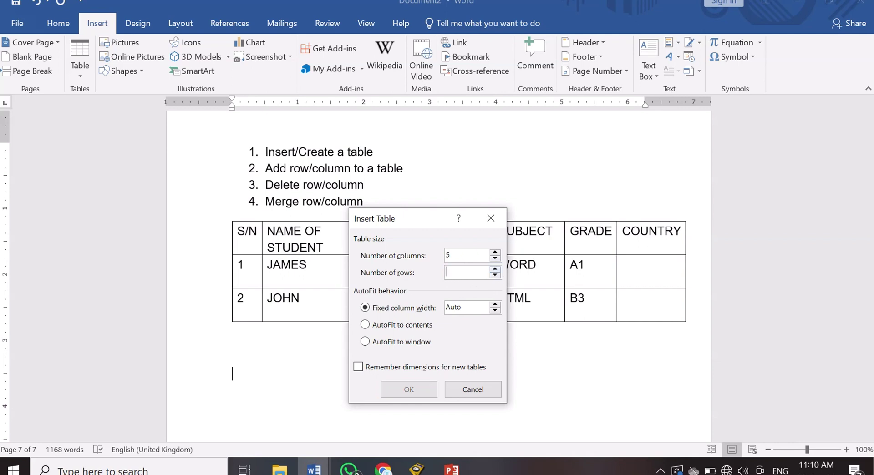
{"action": "type", "text": "4"}
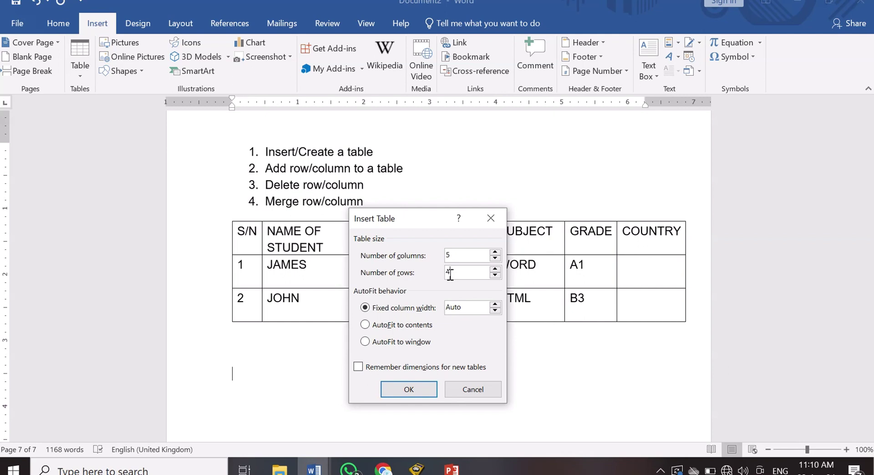
{"action": "left_click", "coordinate": [376, 326]}
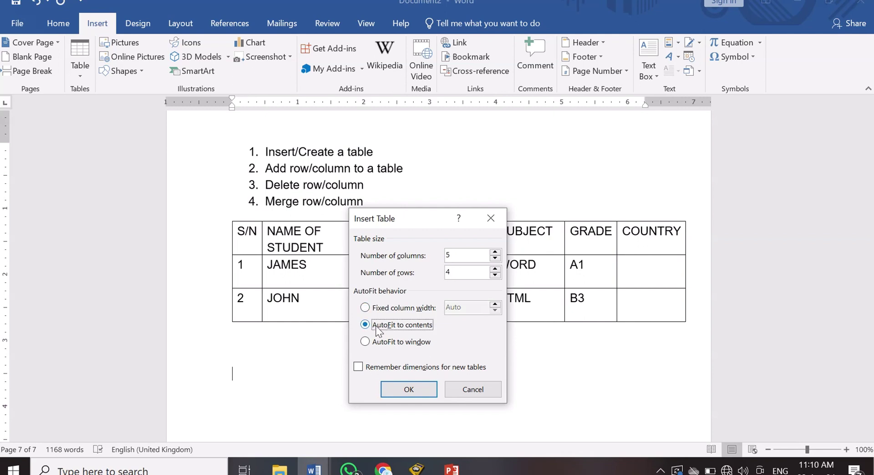
{"action": "left_click", "coordinate": [416, 384]}
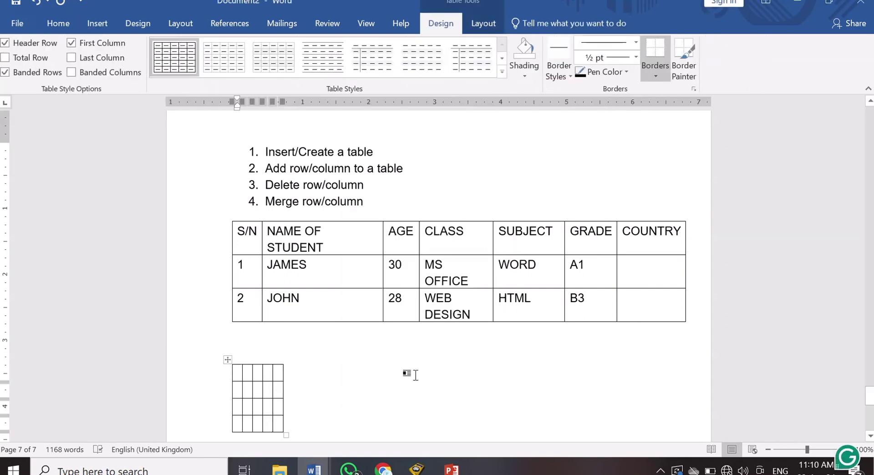
- Enter the headings S/N, NAME OF STUDENT, AGE, CLASS and SUBJECT across the new table's first row
{"action": "scroll", "coordinate": [412, 374], "scroll_direction": "down", "scroll_amount": 3}
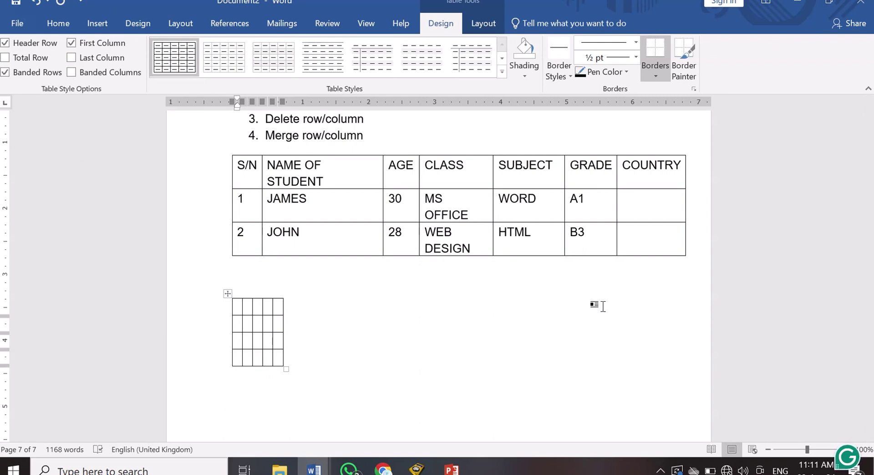
{"action": "type", "text": "S/N"}
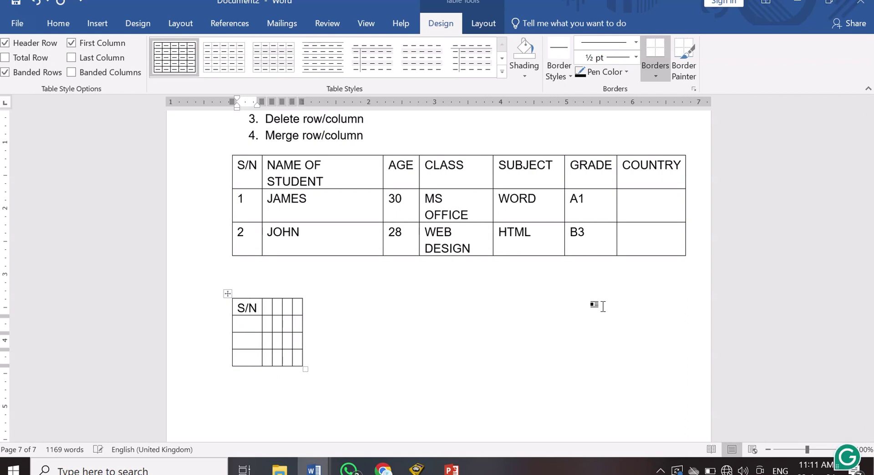
{"action": "key", "text": "Tab"}
{"action": "type", "text": "NA"}
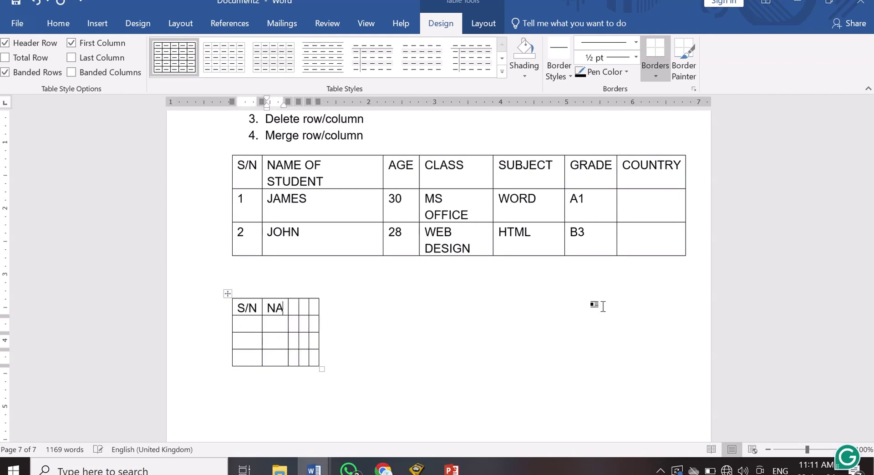
{"action": "type", "text": "ME OF STUDENT"}
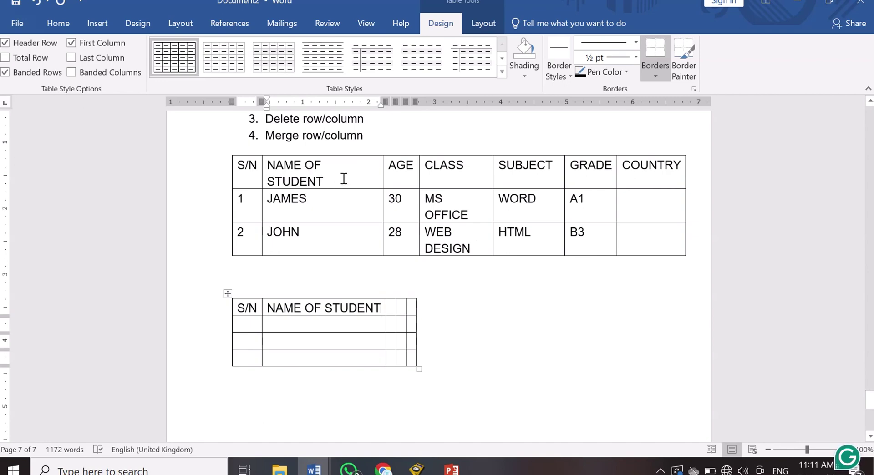
{"action": "left_click", "coordinate": [389, 312]}
{"action": "type", "text": "AGE"}
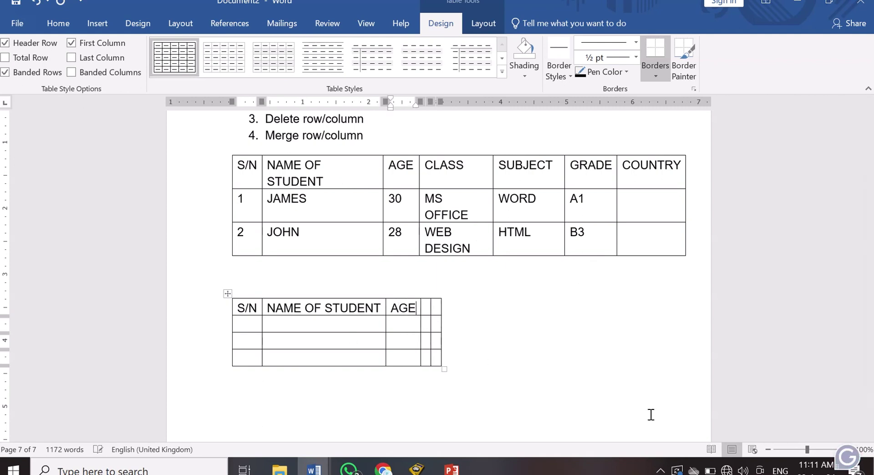
{"action": "key", "text": "Tab"}
{"action": "type", "text": "CLASS"}
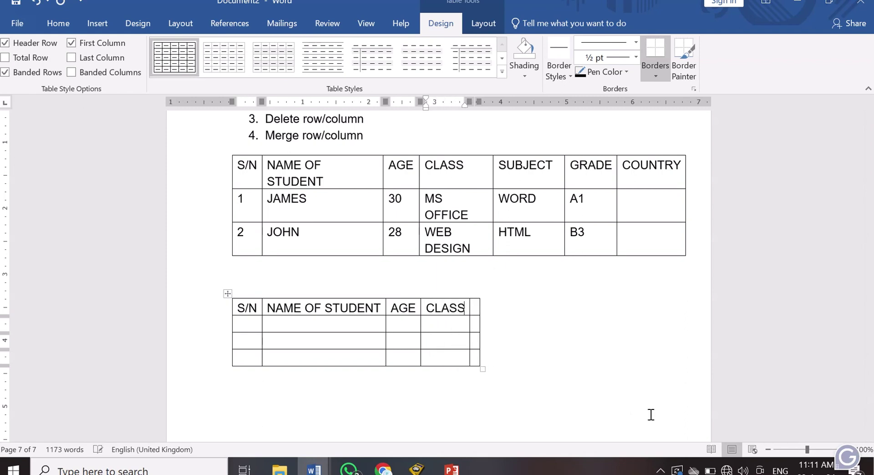
{"action": "key", "text": "Tab"}
{"action": "type", "text": "SUBJECT"}
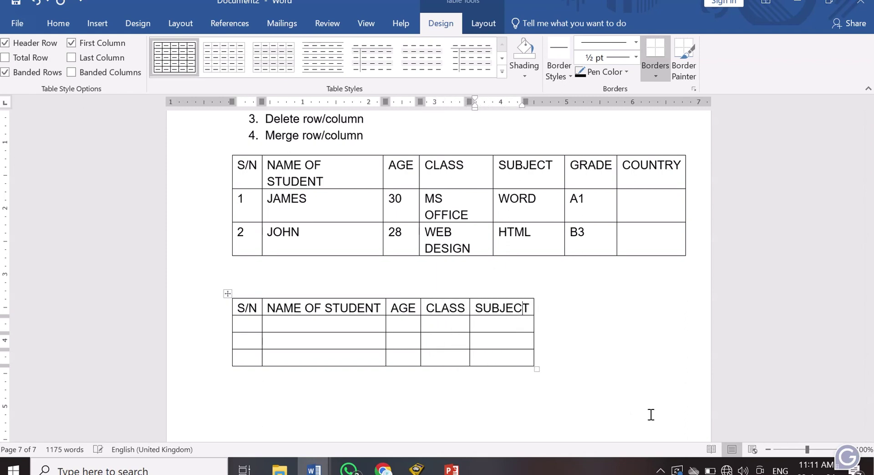
- Add two columns to the right of the SUBJECT column in the second table
{"action": "right_click", "coordinate": [515, 311]}
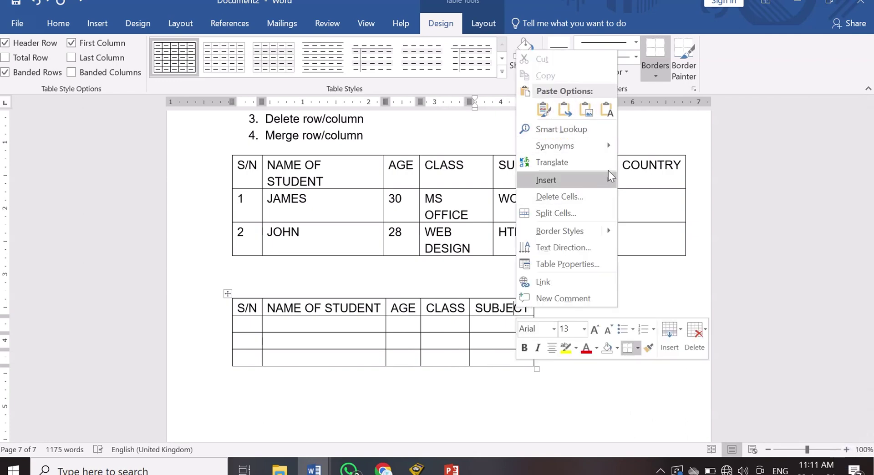
{"action": "mouse_move", "coordinate": [610, 175]}
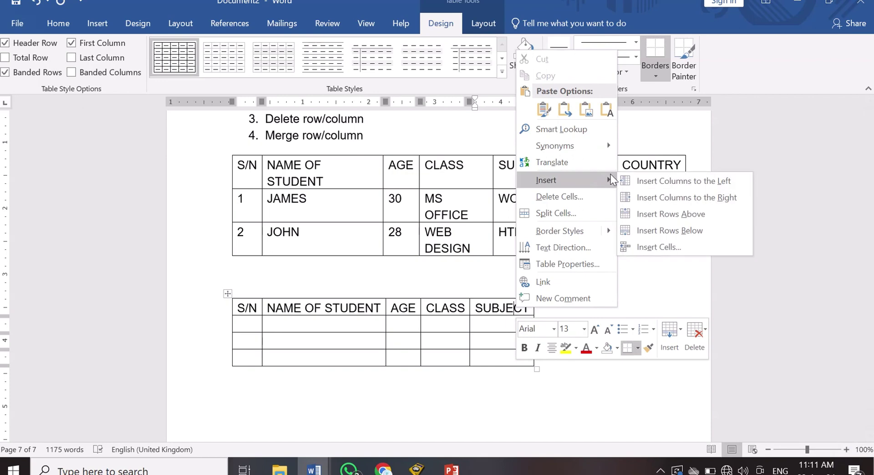
{"action": "left_click", "coordinate": [677, 196]}
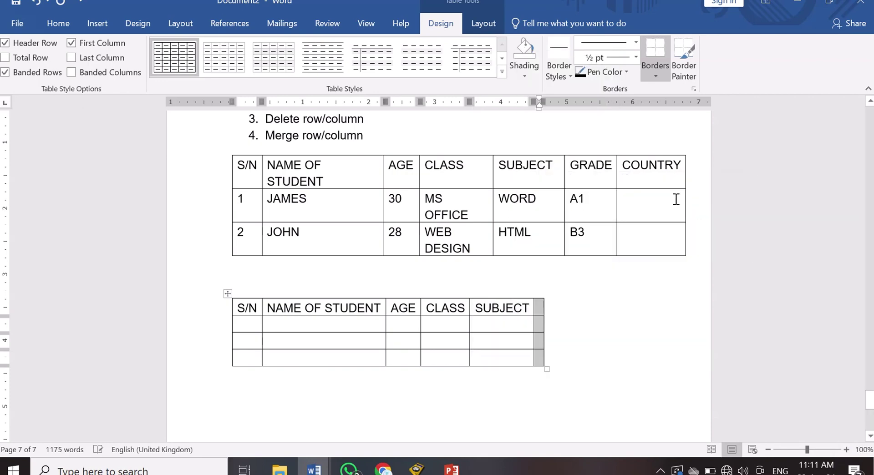
{"action": "left_click", "coordinate": [540, 309]}
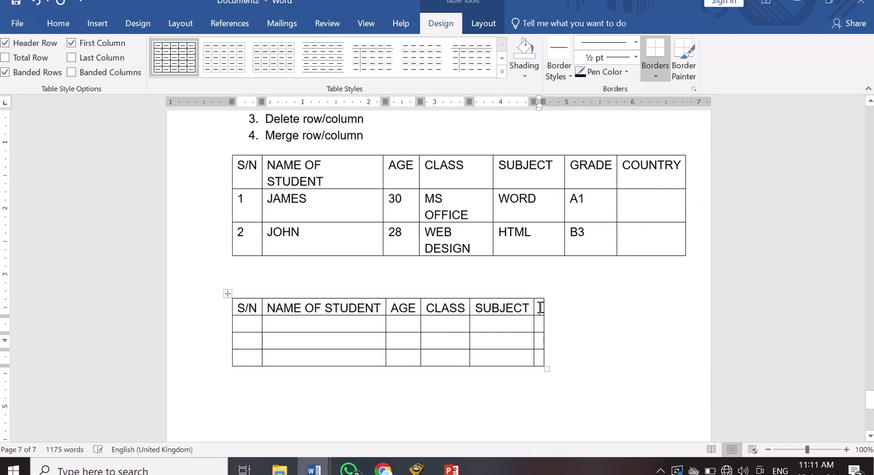
{"action": "right_click", "coordinate": [540, 309]}
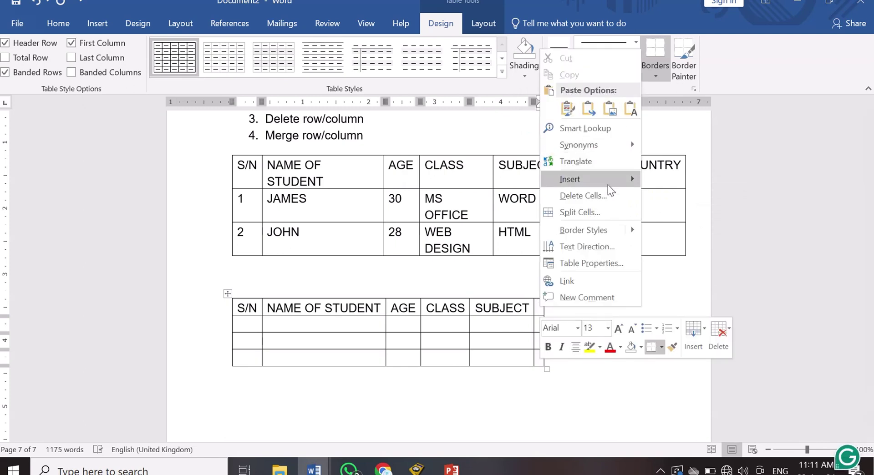
{"action": "mouse_move", "coordinate": [608, 185]}
{"action": "left_click", "coordinate": [711, 196]}
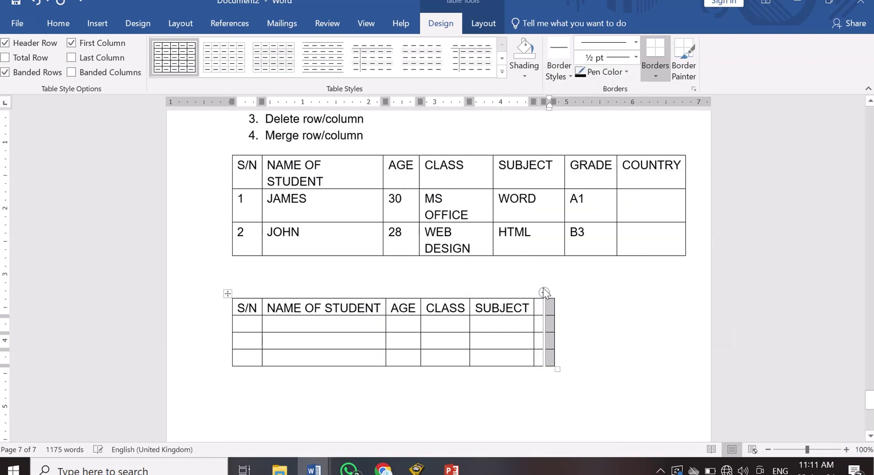
- Enter the headings GRADE and COUNTRY in the second table's two added columns
{"action": "left_click", "coordinate": [541, 308]}
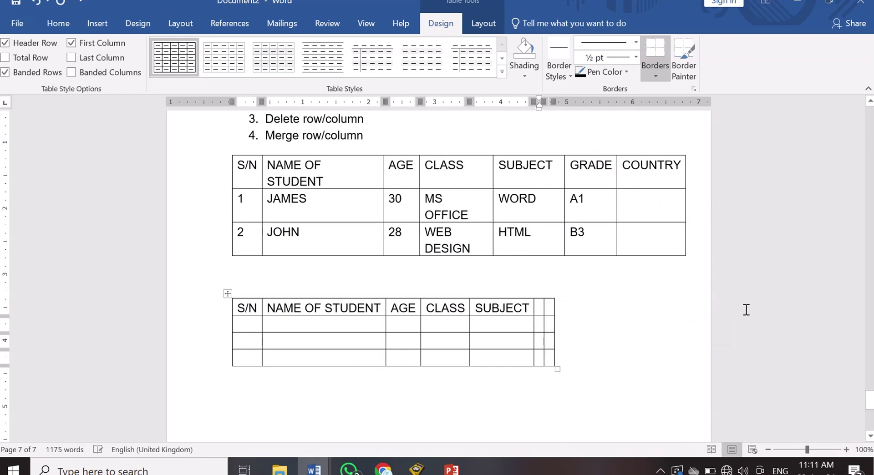
{"action": "type", "text": "GRADE"}
{"action": "key", "text": "Tab"}
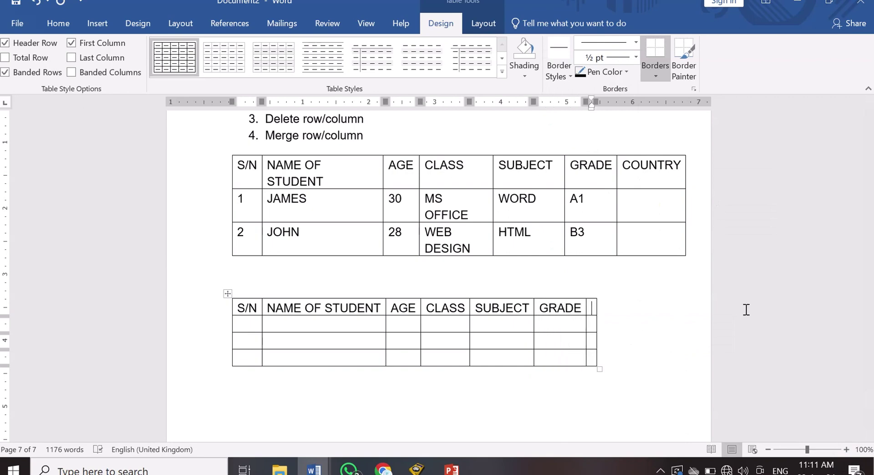
{"action": "type", "text": "COUNT"}
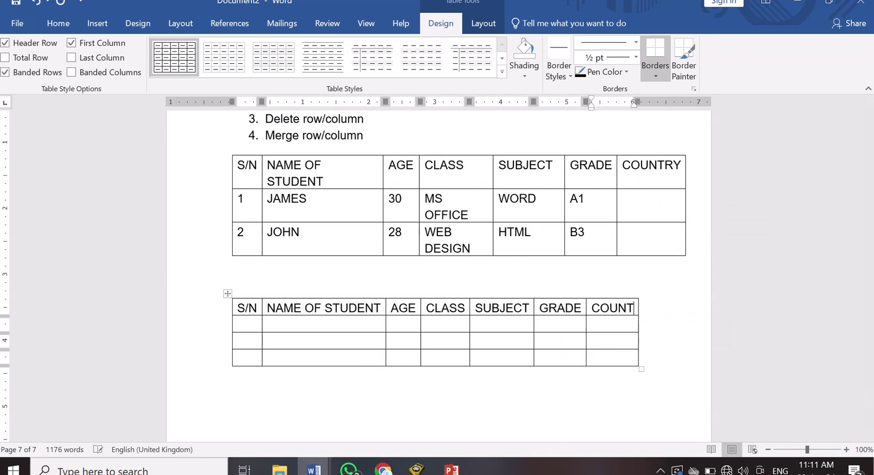
{"action": "type", "text": "RY"}
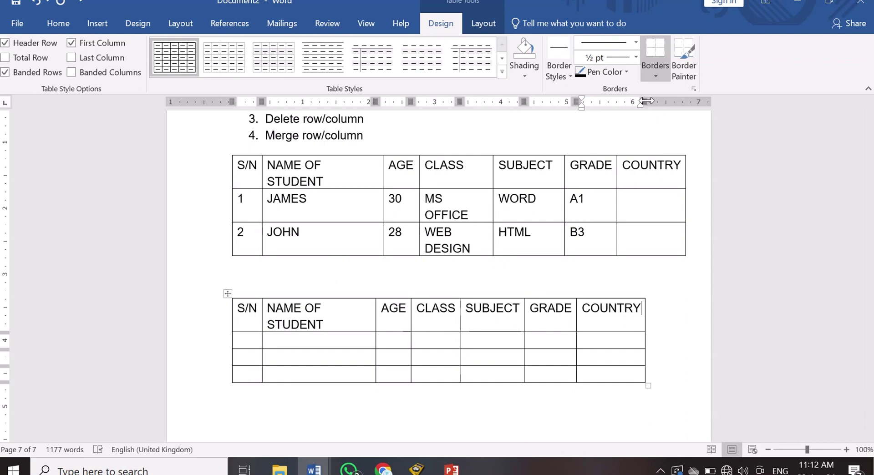
- Try to adjust the second table's width by moving the outer border of its COUNTRY column
{"action": "left_click_drag", "start_coordinate": [646, 101], "coordinate": [646, 101]}
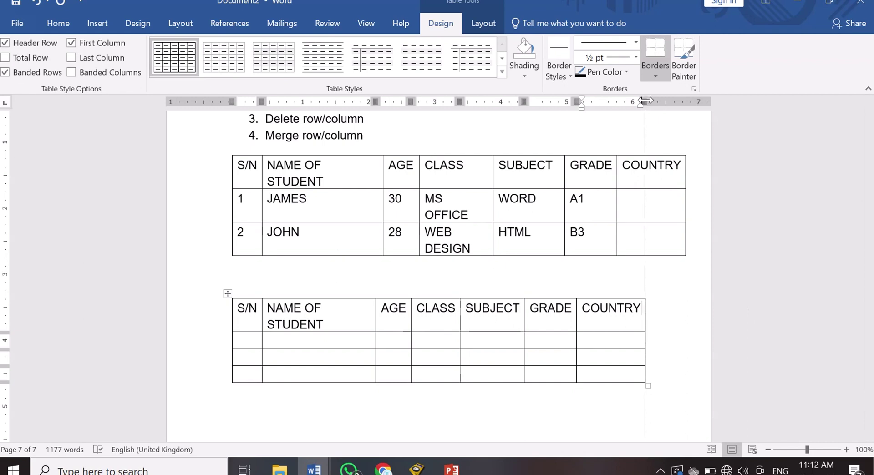
{"action": "left_click_drag", "start_coordinate": [646, 101], "coordinate": [646, 100]}
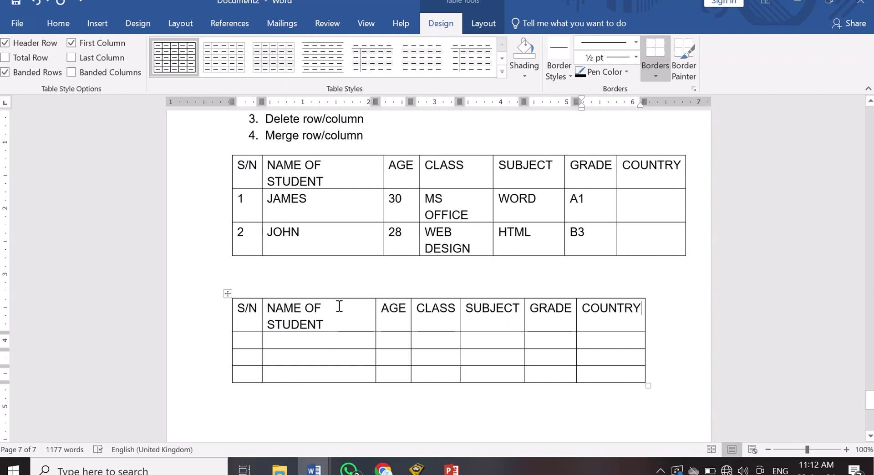
{"action": "mouse_move", "coordinate": [643, 101]}
{"action": "left_mouse_down"}
{"action": "mouse_move", "coordinate": [679, 100]}
{"action": "mouse_move", "coordinate": [637, 104]}
{"action": "mouse_move", "coordinate": [645, 102]}
{"action": "left_mouse_up"}
{"action": "left_click", "coordinate": [676, 340]}
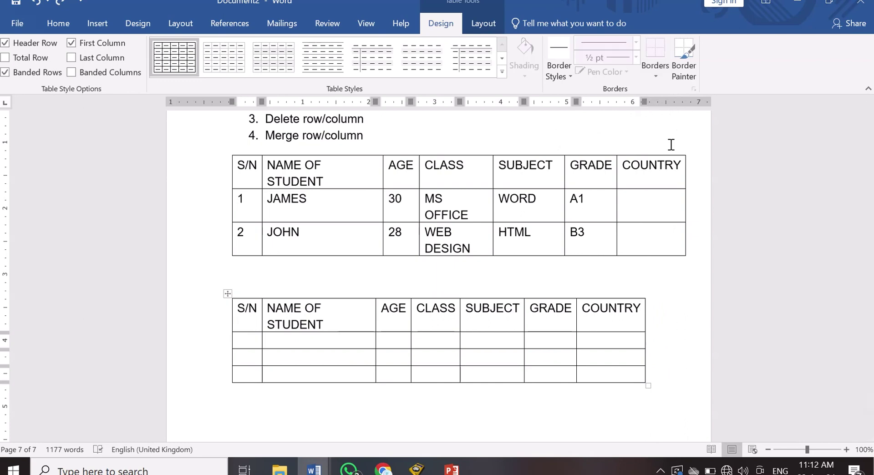
- Widen the text area below the second table by moving the right margin out to about 6.8 inches on the ruler
{"action": "left_click", "coordinate": [514, 412]}
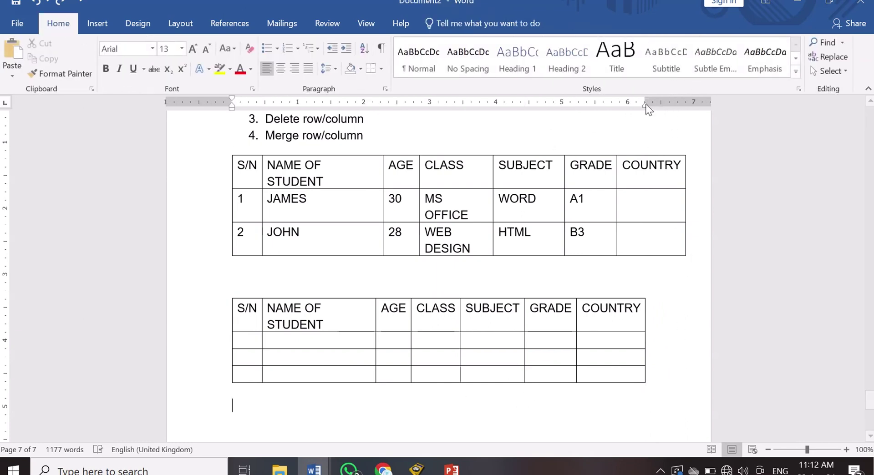
{"action": "left_click_drag", "start_coordinate": [646, 104], "coordinate": [681, 104]}
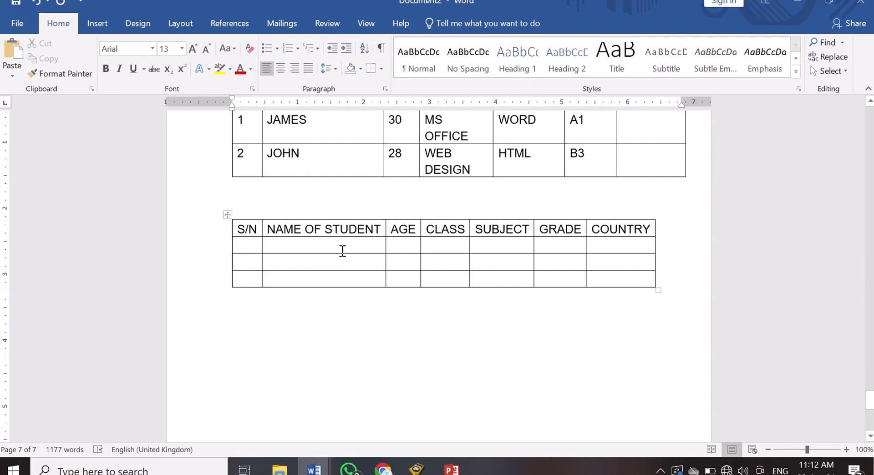
- Number the second table's three empty rows 1, 2 and 3 in the S/N column
{"action": "scroll", "coordinate": [343, 253], "scroll_direction": "up", "scroll_amount": 2}
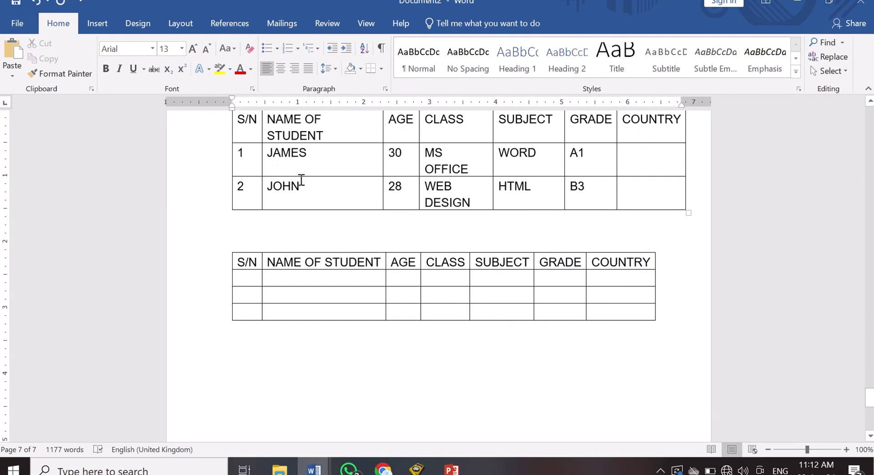
{"action": "left_click", "coordinate": [248, 278]}
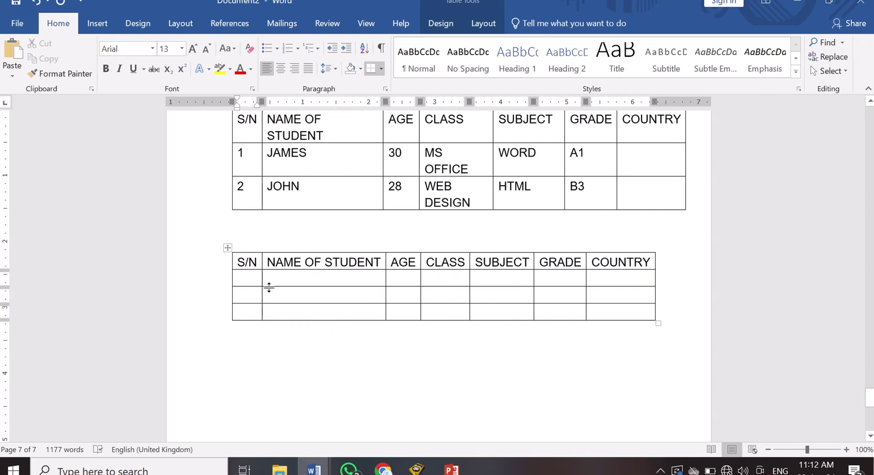
{"action": "type", "text": "1"}
{"action": "key", "text": "Down"}
{"action": "type", "text": "2"}
{"action": "key", "text": "Down"}
{"action": "left_click", "coordinate": [289, 359]}
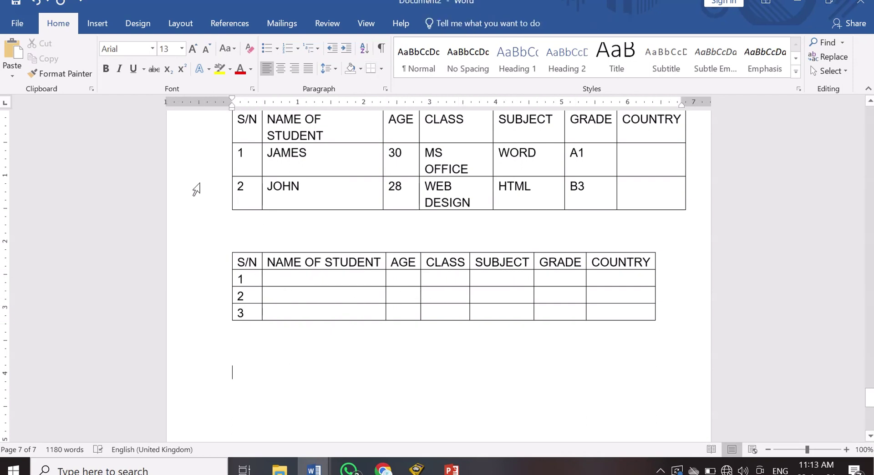
- Add a third table listing items with quantities and prices, and enter TOTAL in its last row under DESCRIPTION OF ITEMS
{"action": "left_click", "coordinate": [97, 24]}
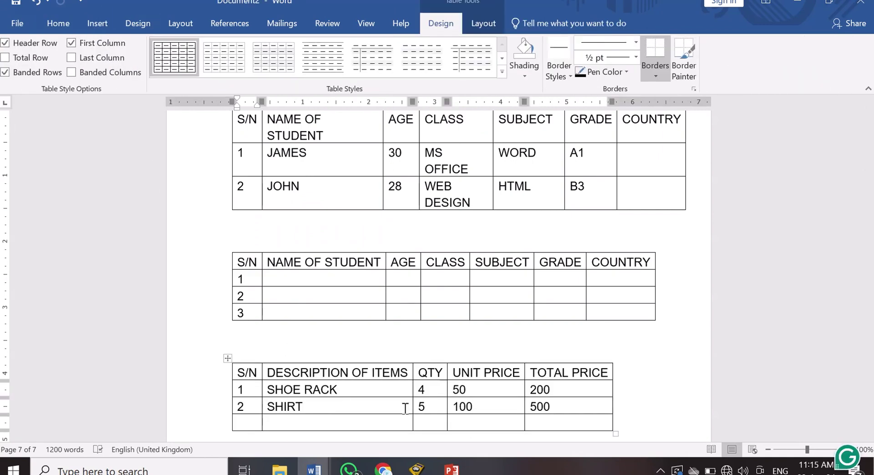
{"action": "left_click", "coordinate": [362, 423]}
{"action": "type", "text": "TOT"}
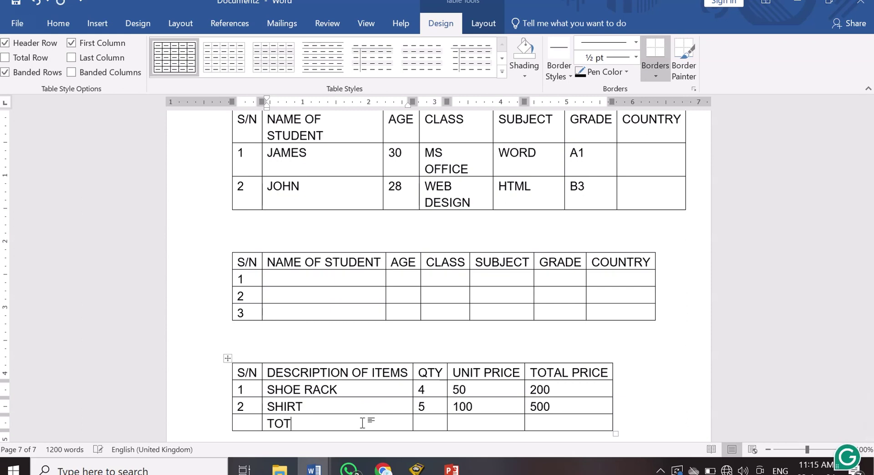
{"action": "type", "text": "AL"}
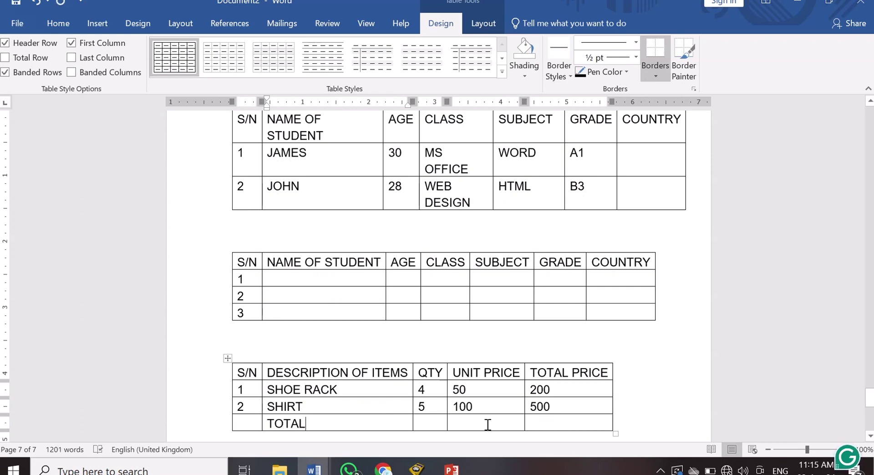
- Merge the TOTAL cell with the empty QTY and UNIT PRICE cells beside it in the items table's last row
{"action": "left_click_drag", "start_coordinate": [487, 425], "coordinate": [401, 422]}
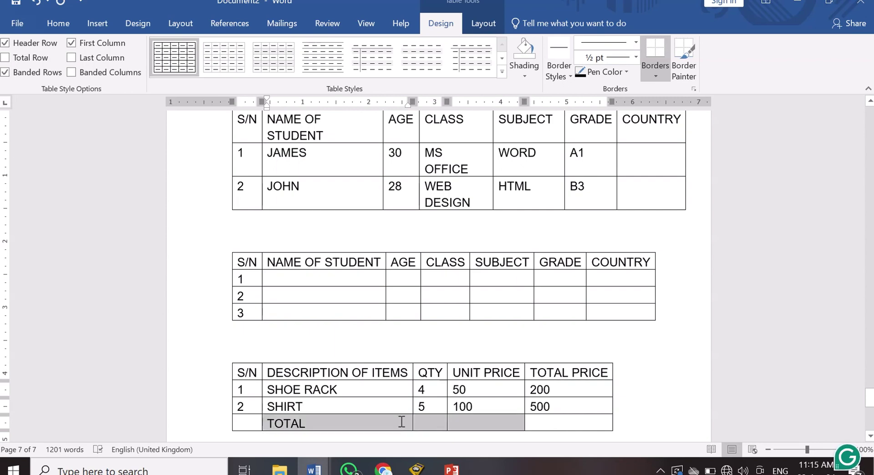
{"action": "left_click", "coordinate": [342, 423]}
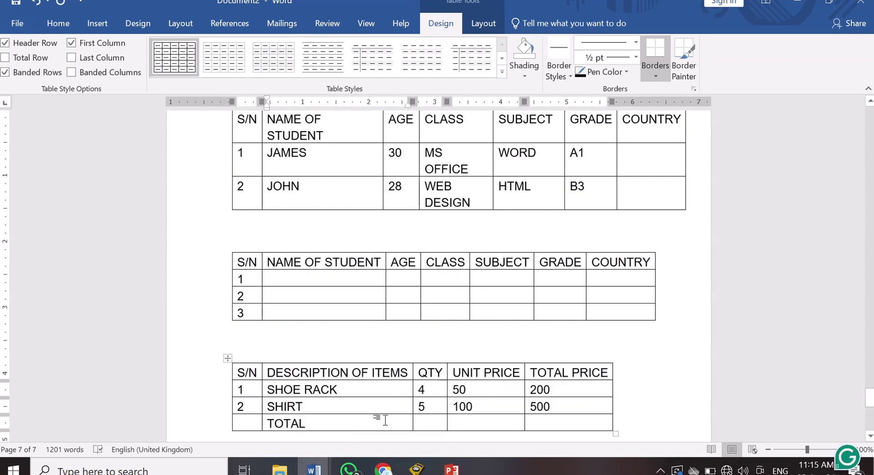
{"action": "left_click", "coordinate": [440, 423]}
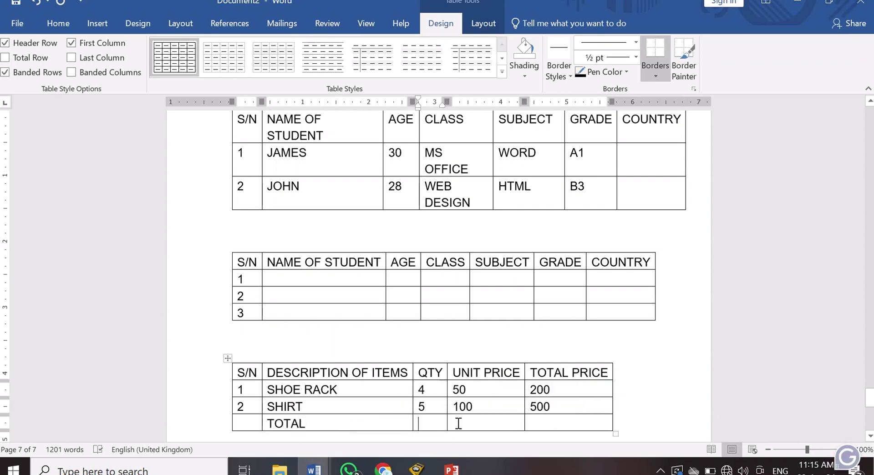
{"action": "left_click", "coordinate": [477, 424]}
{"action": "left_click_drag", "start_coordinate": [268, 424], "coordinate": [310, 423]}
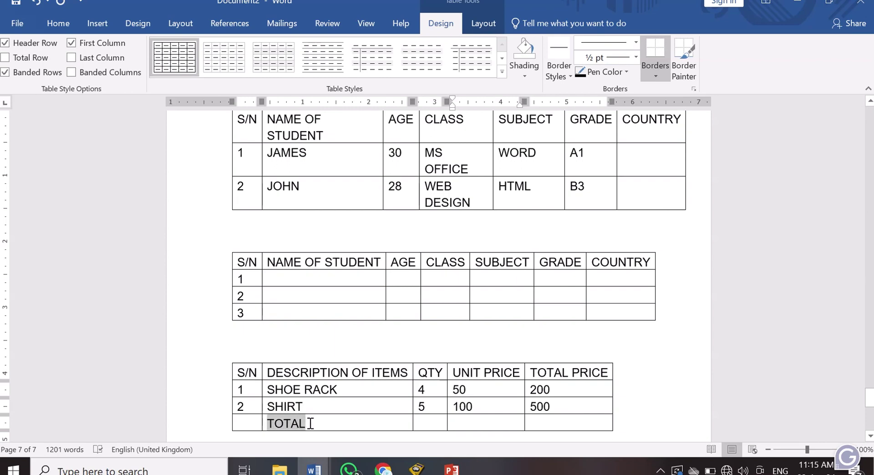
{"action": "left_click_drag", "start_coordinate": [384, 423], "coordinate": [463, 424]}
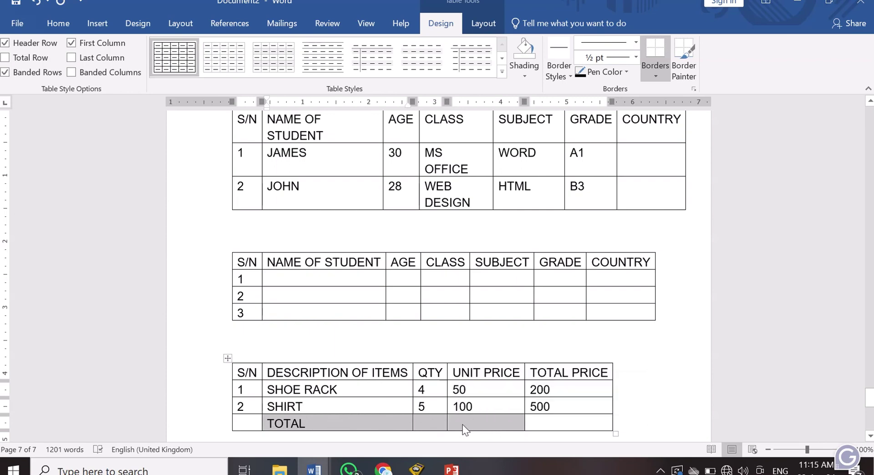
{"action": "right_click", "coordinate": [385, 425]}
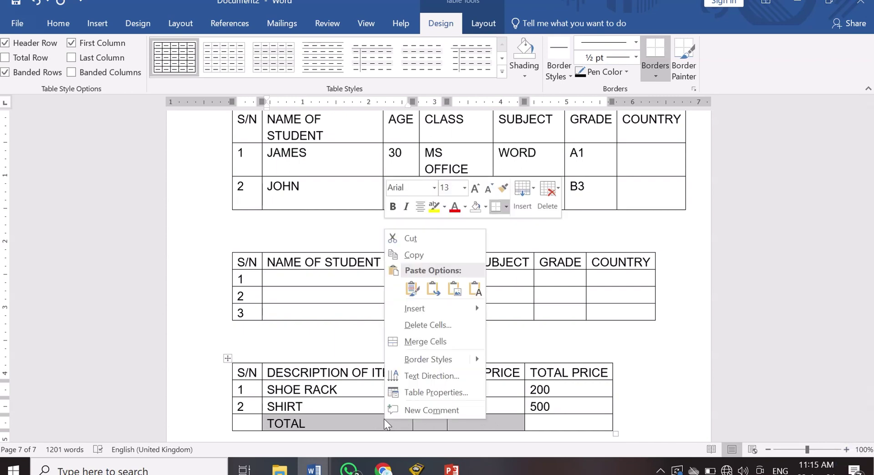
{"action": "left_click", "coordinate": [436, 339]}
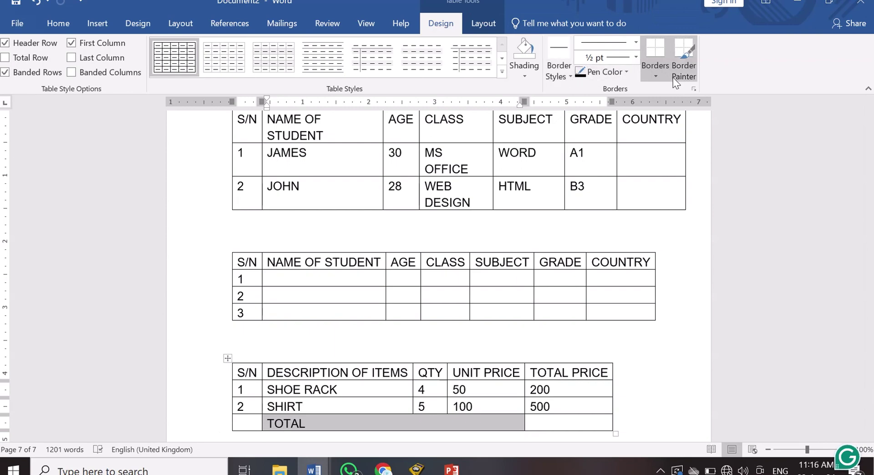
- Shade the merged TOTAL cell of the items table light gold
{"action": "left_click", "coordinate": [659, 76]}
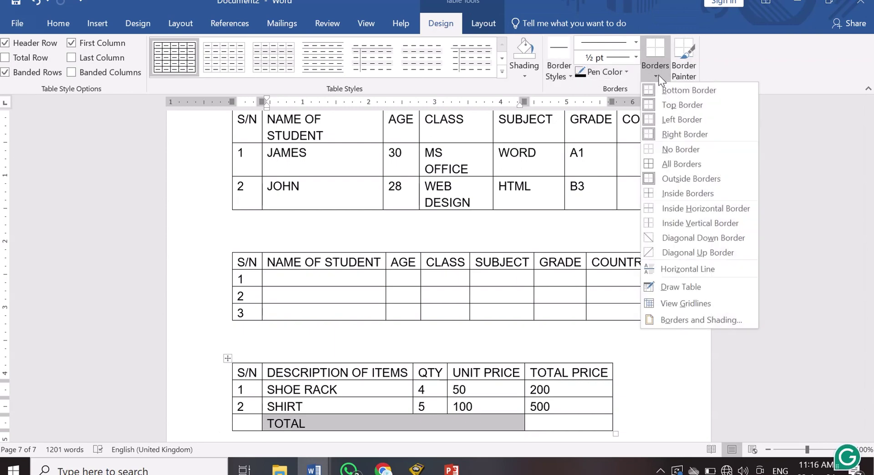
{"action": "left_click", "coordinate": [659, 76]}
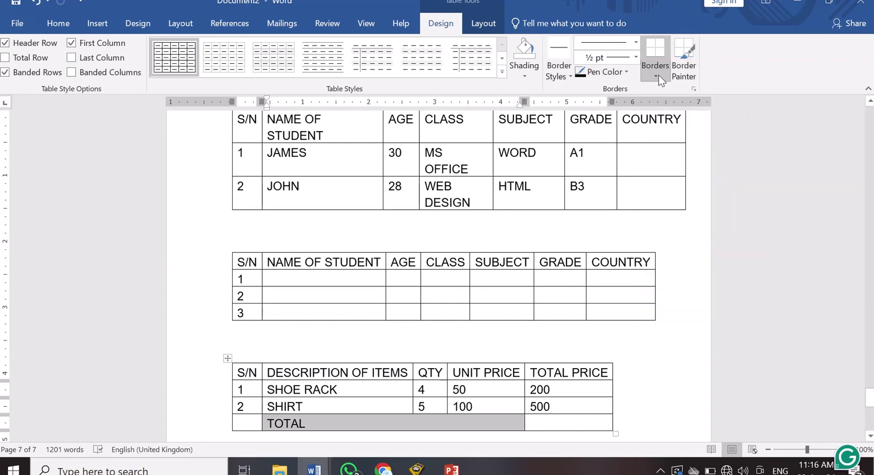
{"action": "left_click", "coordinate": [522, 74]}
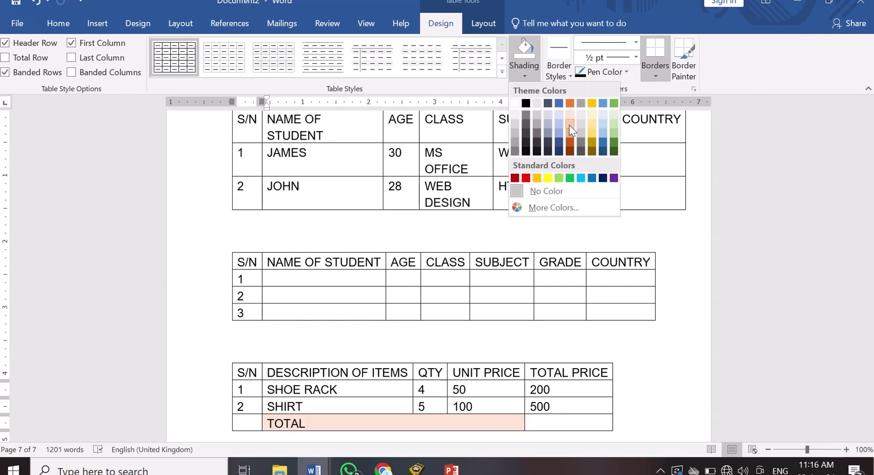
{"action": "key", "text": "Escape"}
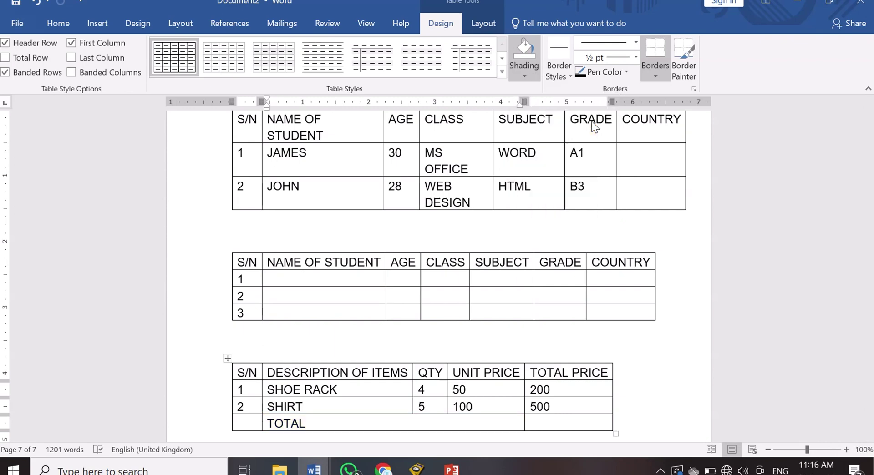
- Enter 700 in the TOTAL PRICE cell of the items table's TOTAL row
{"action": "left_click", "coordinate": [610, 424]}
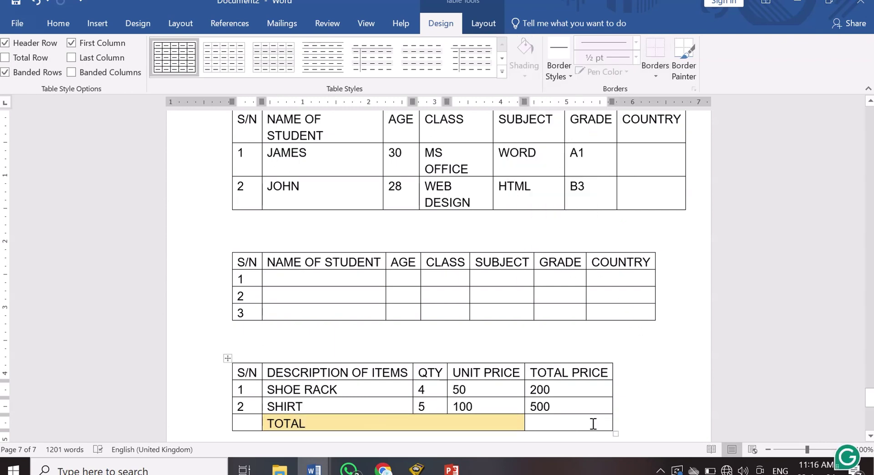
{"action": "scroll", "coordinate": [589, 415], "scroll_direction": "down", "scroll_amount": 2}
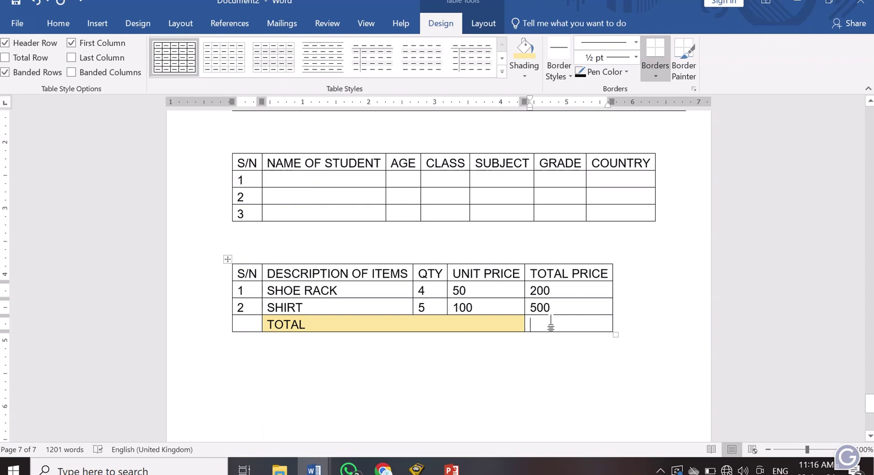
{"action": "type", "text": "70"}
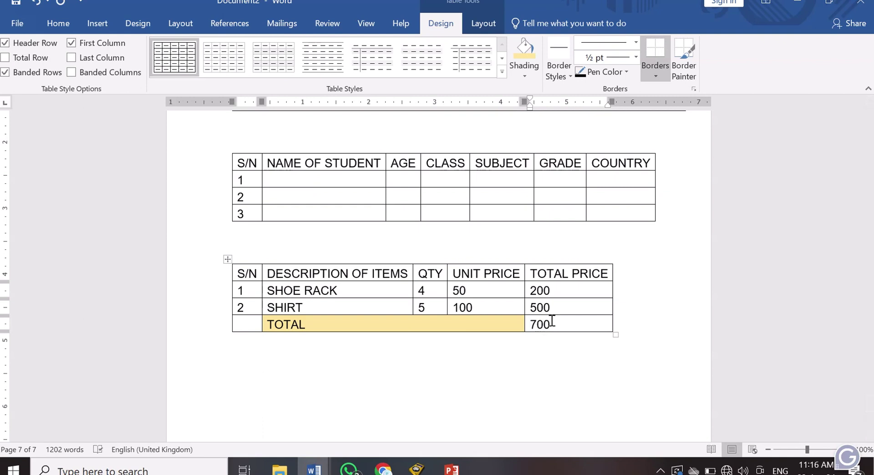
{"action": "type", "text": "0"}
- Make the TOTAL label and its 700 amount bold in the items table
{"action": "left_click_drag", "start_coordinate": [556, 324], "coordinate": [446, 317]}
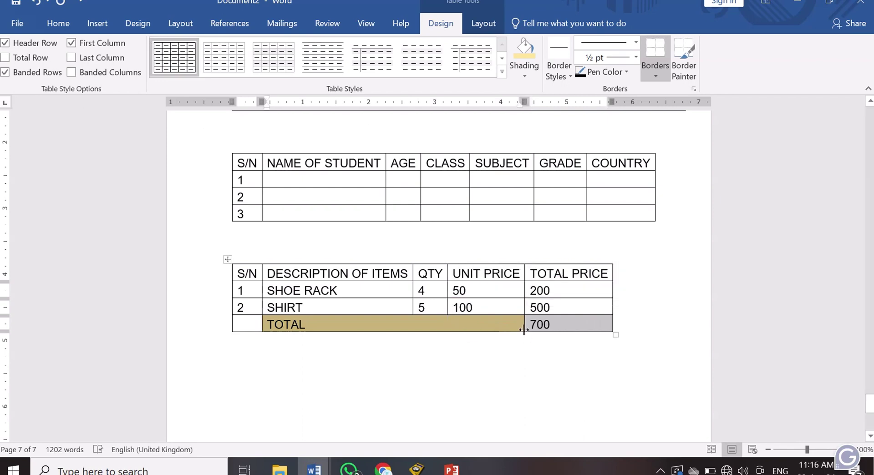
{"action": "key", "text": "ctrl+b"}
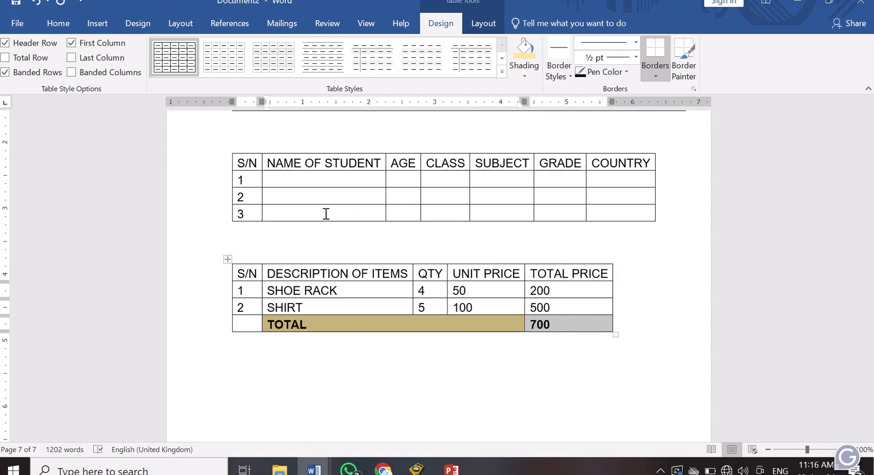
{"action": "left_click", "coordinate": [415, 366]}
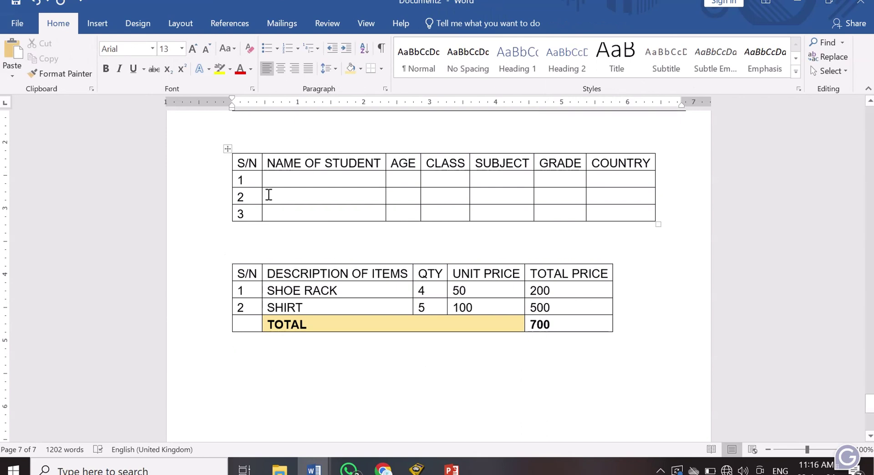
- Delete the entire row numbered 2 from the second student table
{"action": "left_click", "coordinate": [251, 199]}
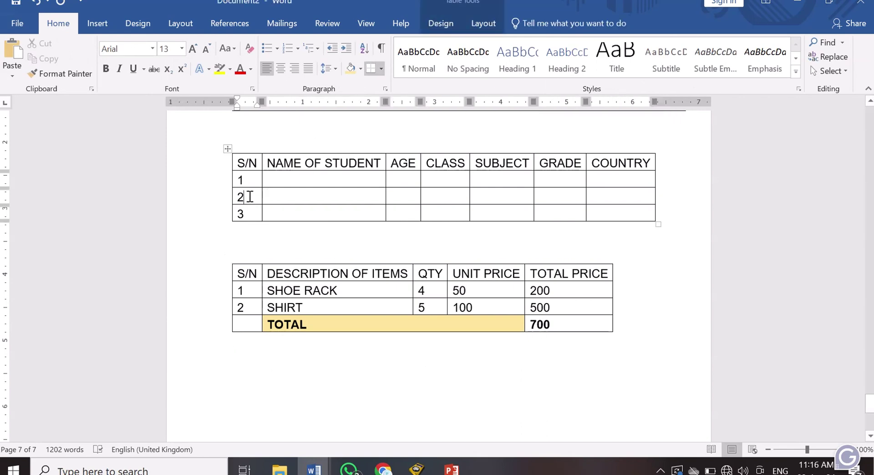
{"action": "left_click", "coordinate": [314, 198]}
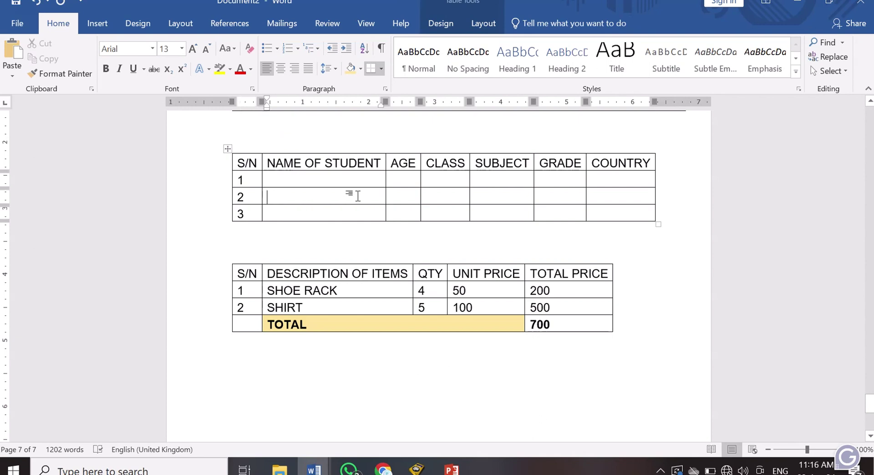
{"action": "right_click", "coordinate": [420, 195]}
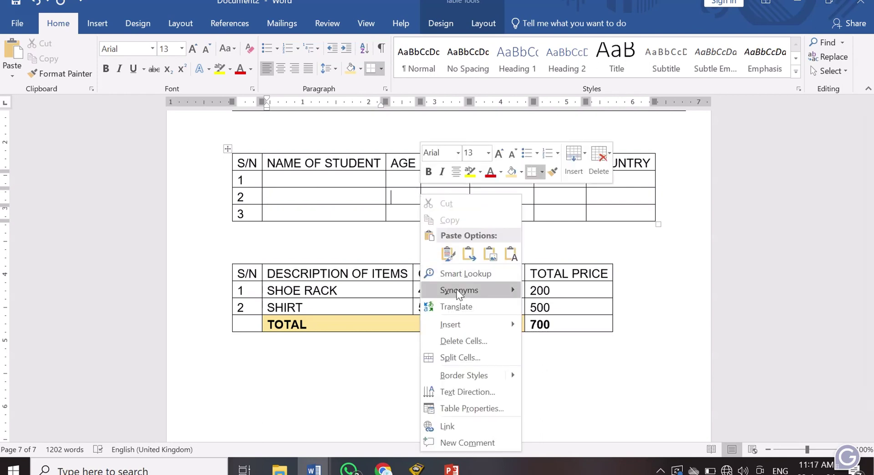
{"action": "left_click", "coordinate": [475, 339]}
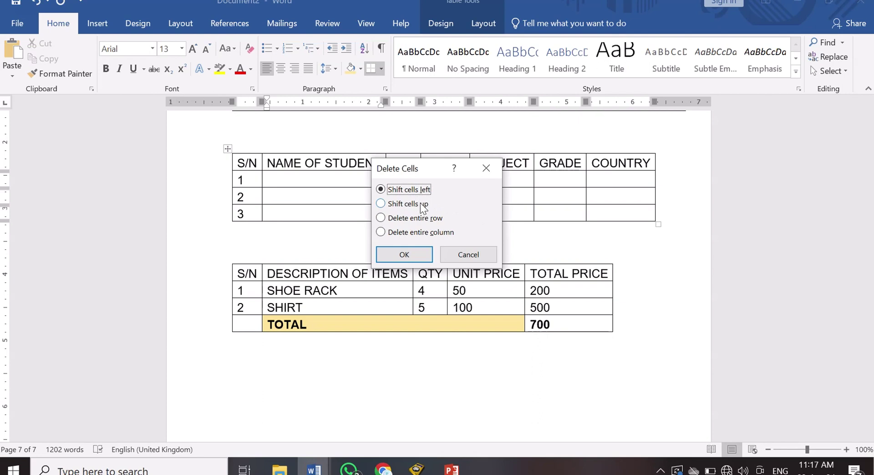
{"action": "left_click", "coordinate": [412, 218]}
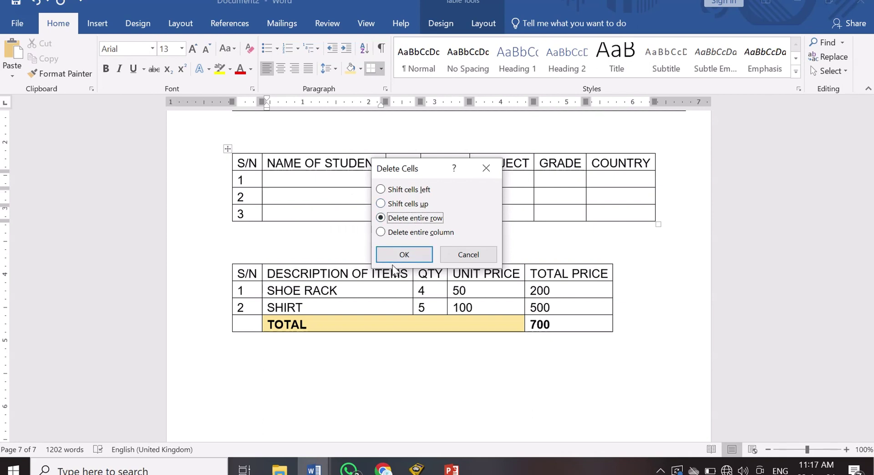
{"action": "left_click", "coordinate": [404, 254]}
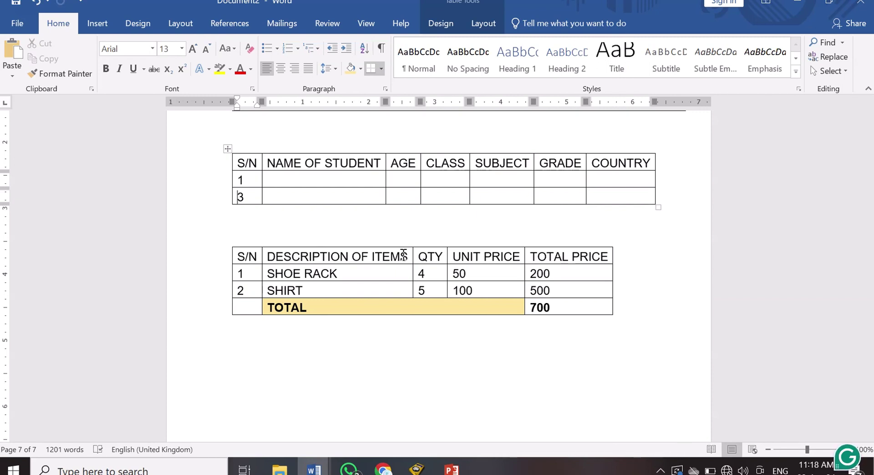
- Bring up the commands for inserting tables and other objects into the document
{"action": "left_click", "coordinate": [100, 25]}
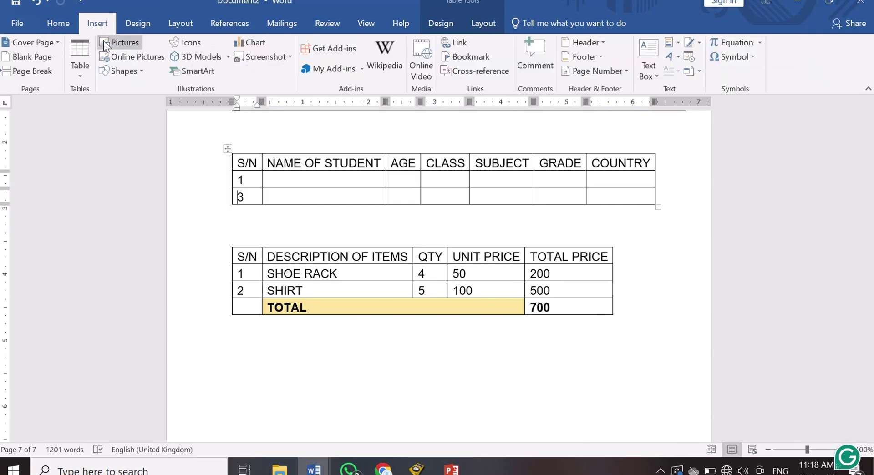